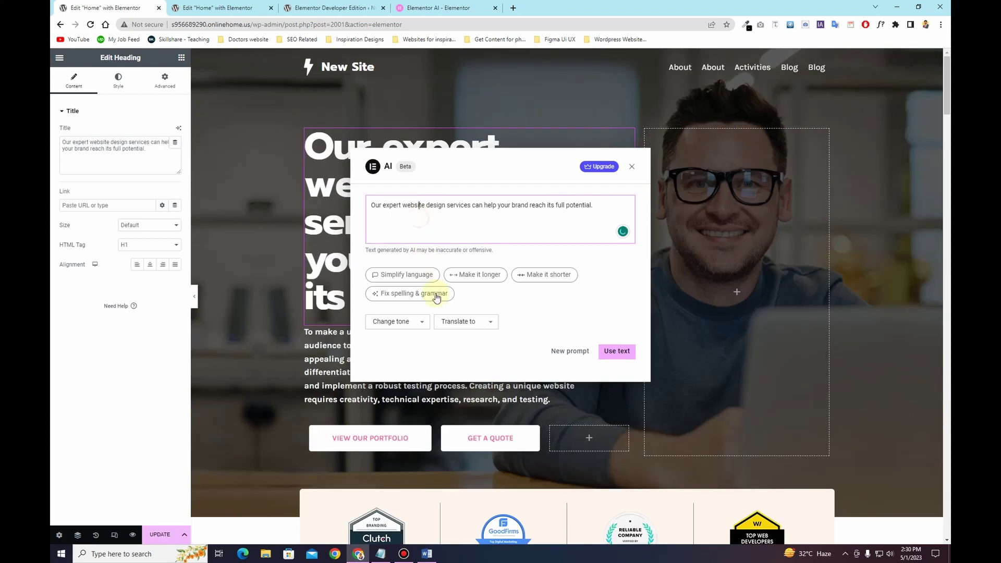
pyautogui.click(486, 322)
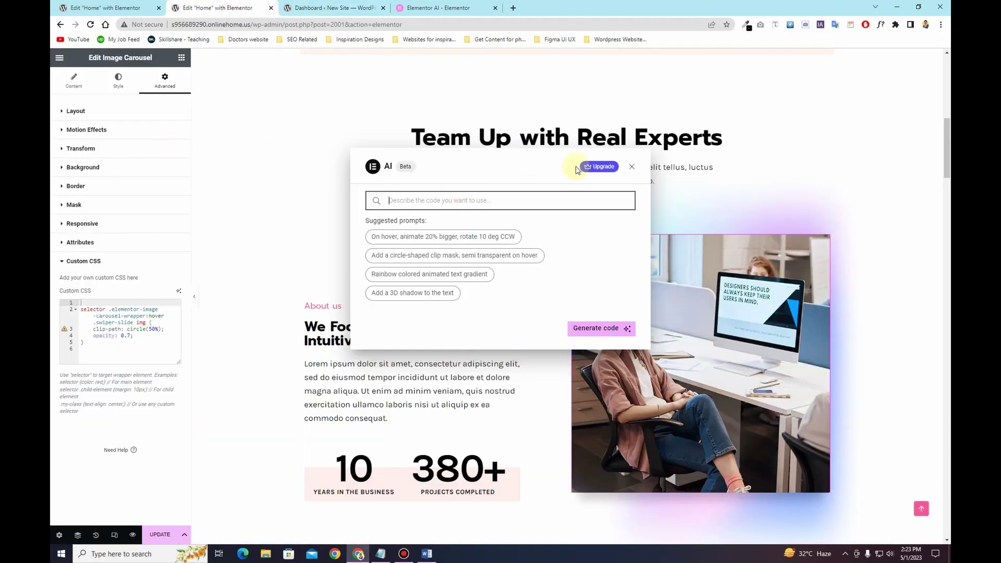
# - Dismiss the AI code prompt and open Elementor's Developer Edition page in the WordPress dashboard
pyautogui.click(632, 167)
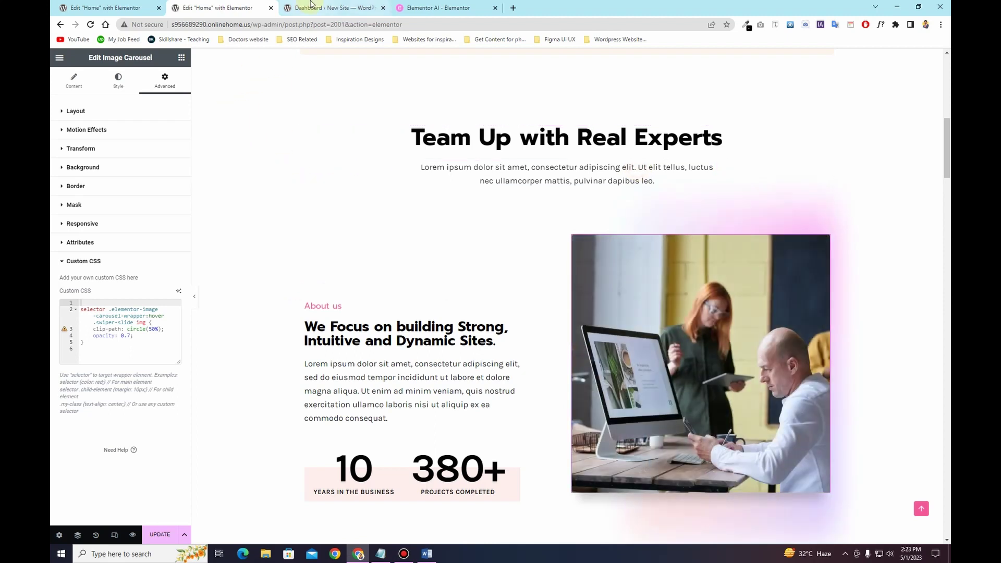
pyautogui.click(313, 8)
pyautogui.moveTo(124, 130)
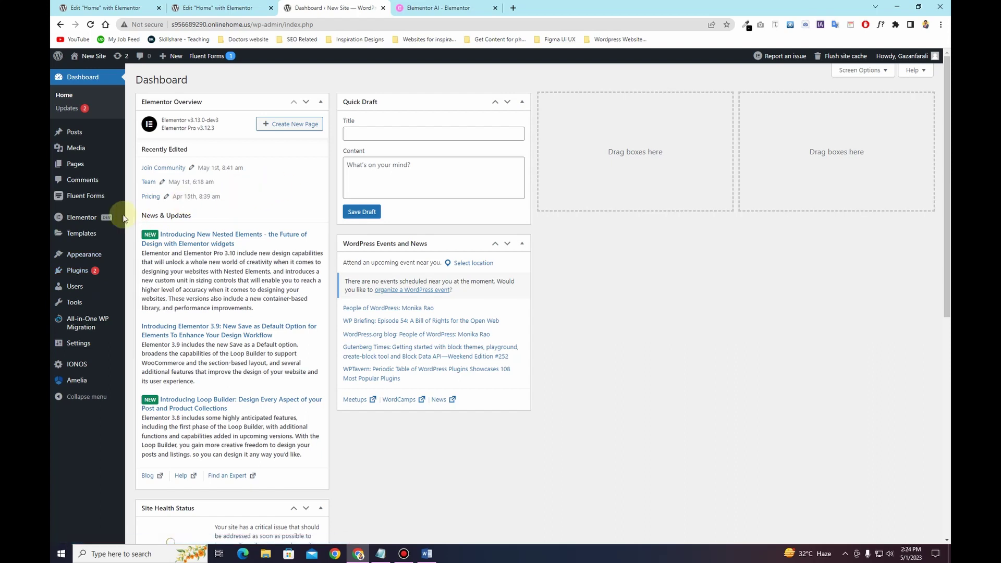
pyautogui.click(69, 220)
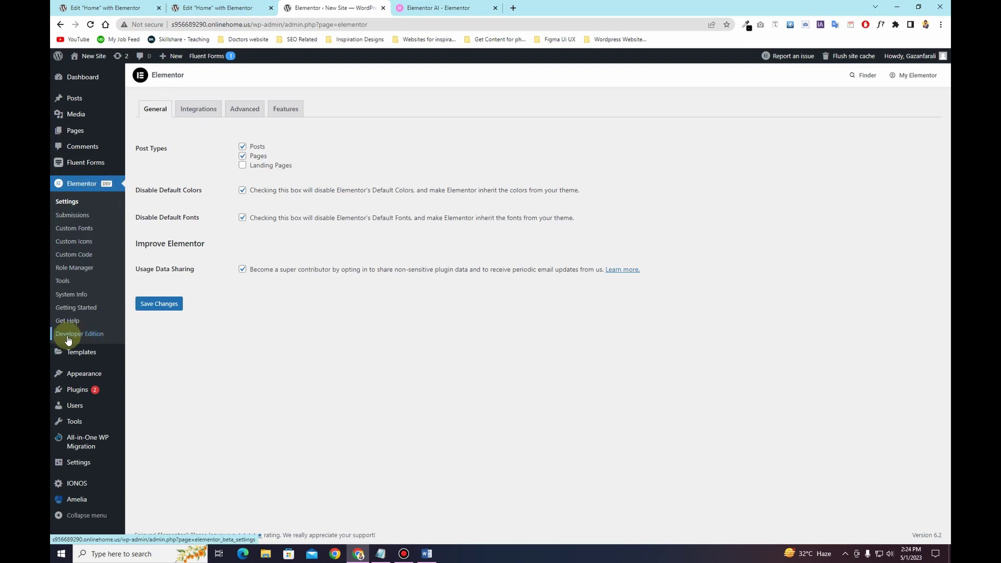
pyautogui.click(86, 339)
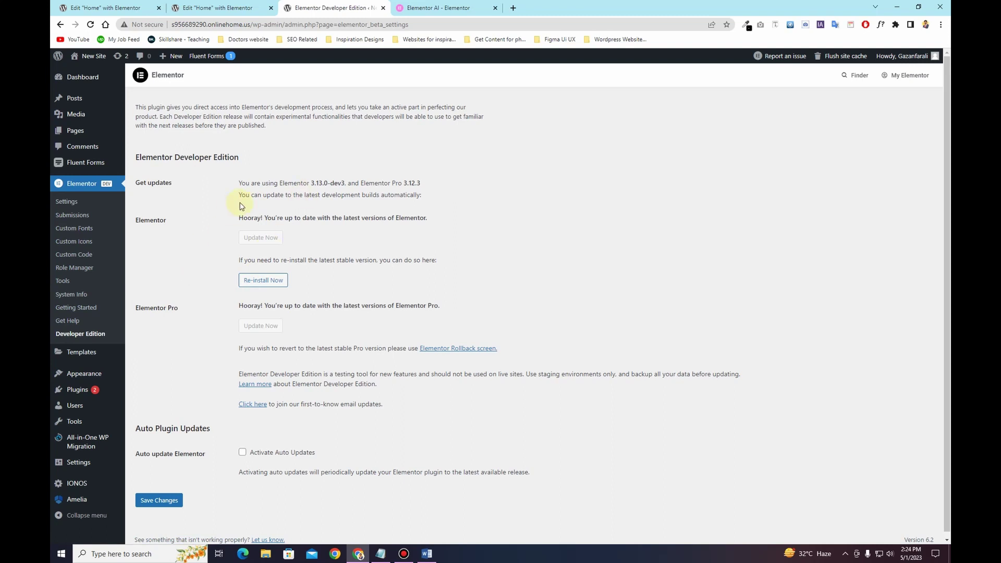
# - Return to the Home page editor, dismiss its AI prompt, load the live site, and reopen the page for editing with Elementor
pyautogui.hotkey('ctrl', 'shift', 'Tab')
pyautogui.hotkey('ctrl', 'shift', 'Tab')
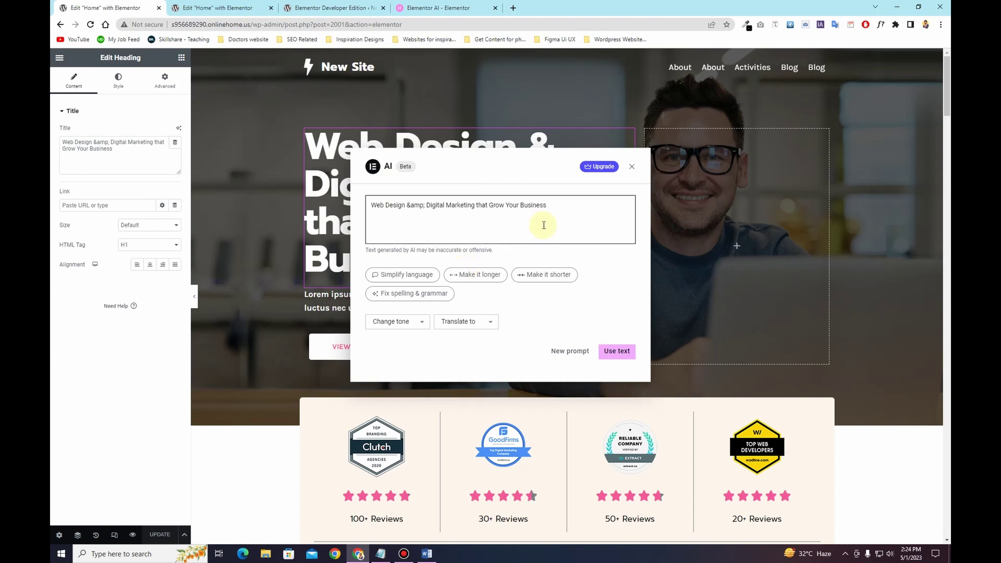
pyautogui.click(632, 167)
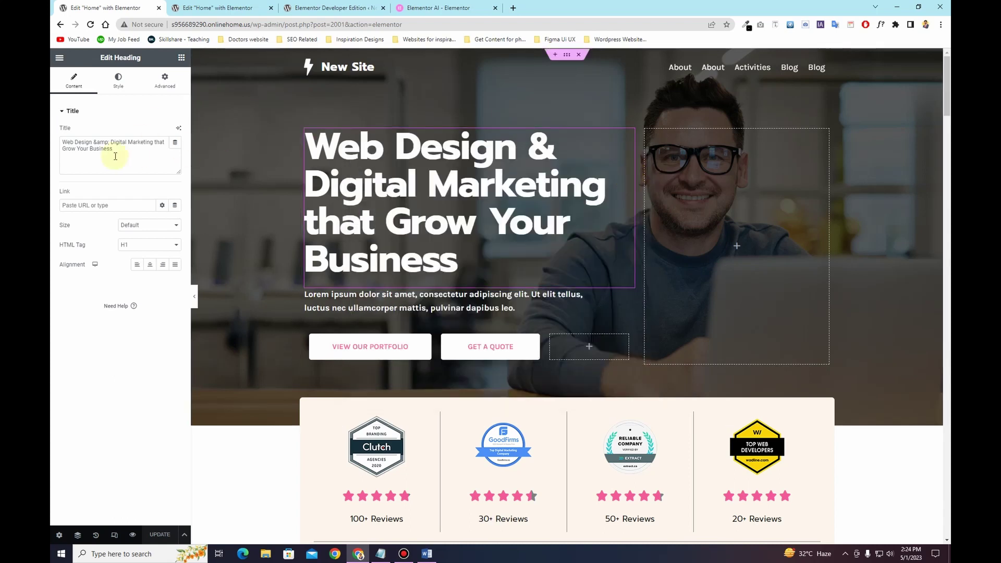
pyautogui.scroll(-5, 440, 313)
pyautogui.scroll(5, 440, 313)
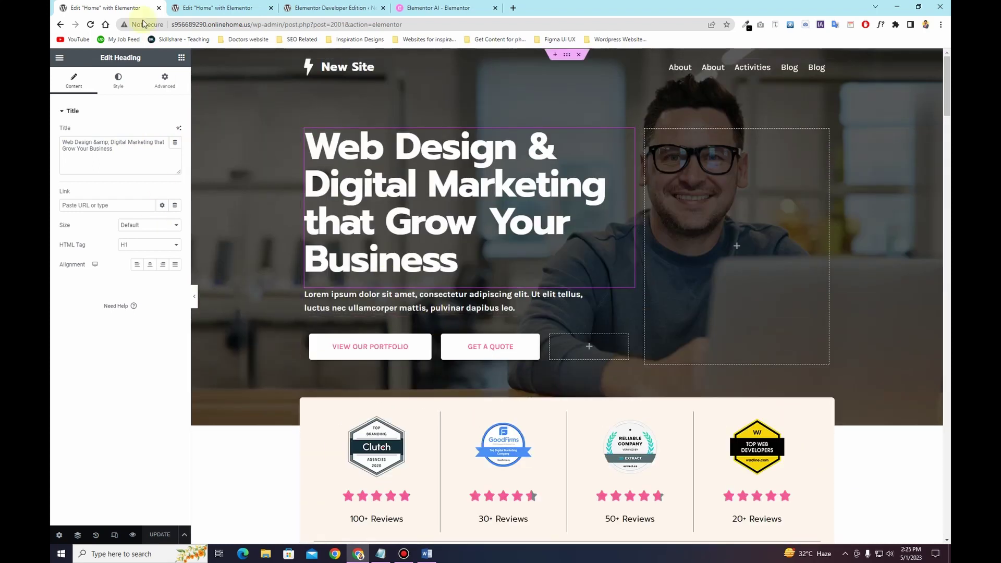
pyautogui.click(249, 39)
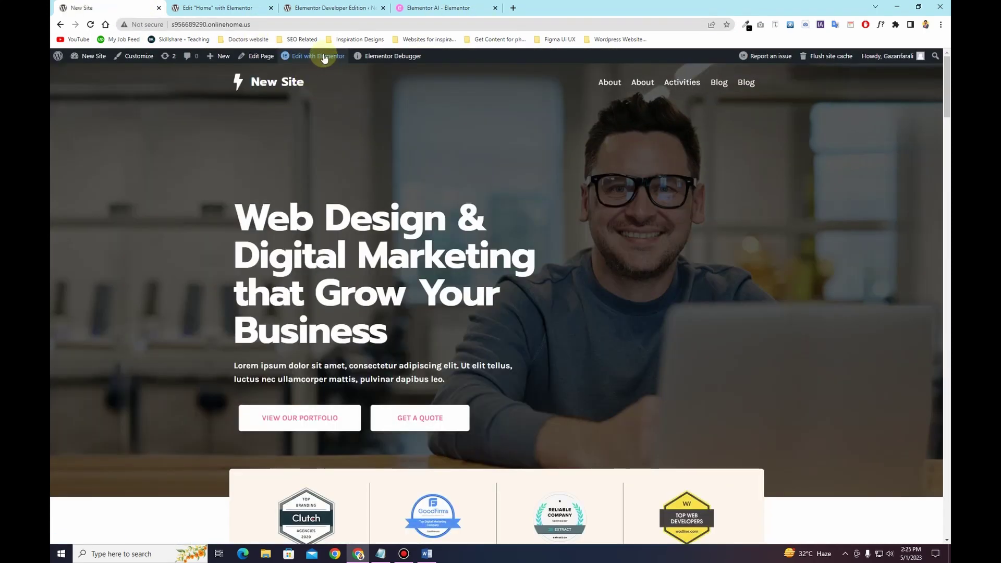
pyautogui.click(323, 57)
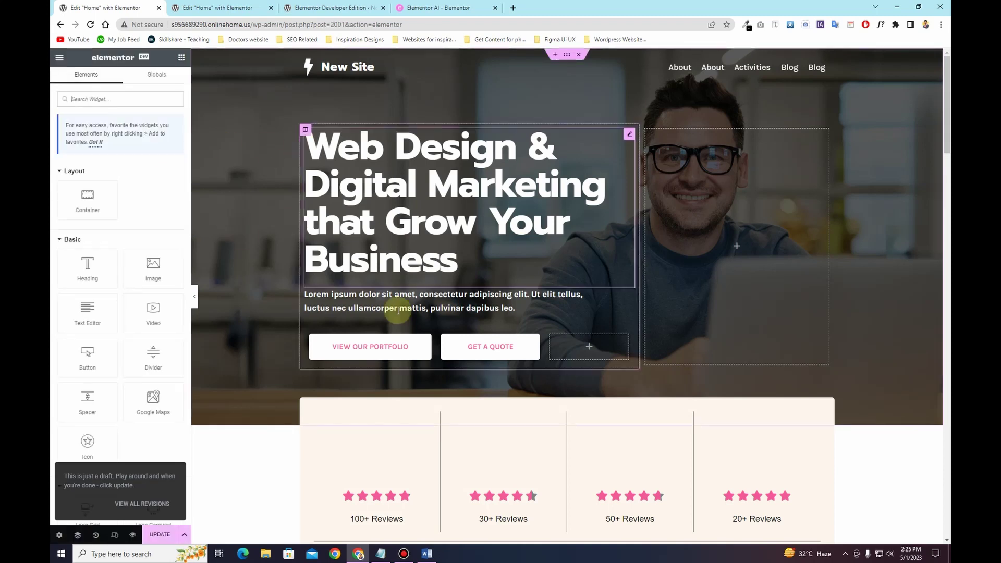
# - Select the hero heading and open the AI writer for its title
pyautogui.click(579, 181)
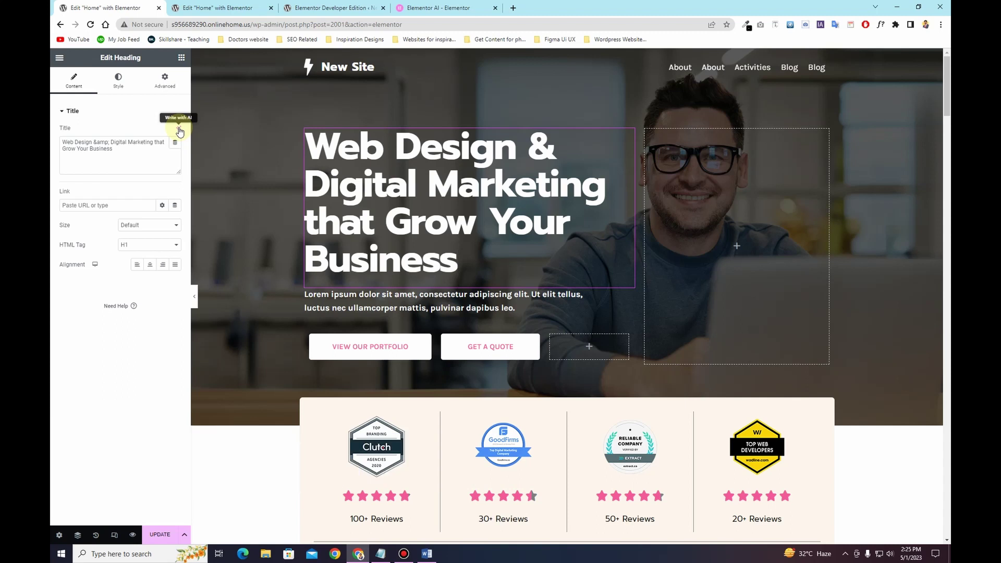
pyautogui.click(179, 131)
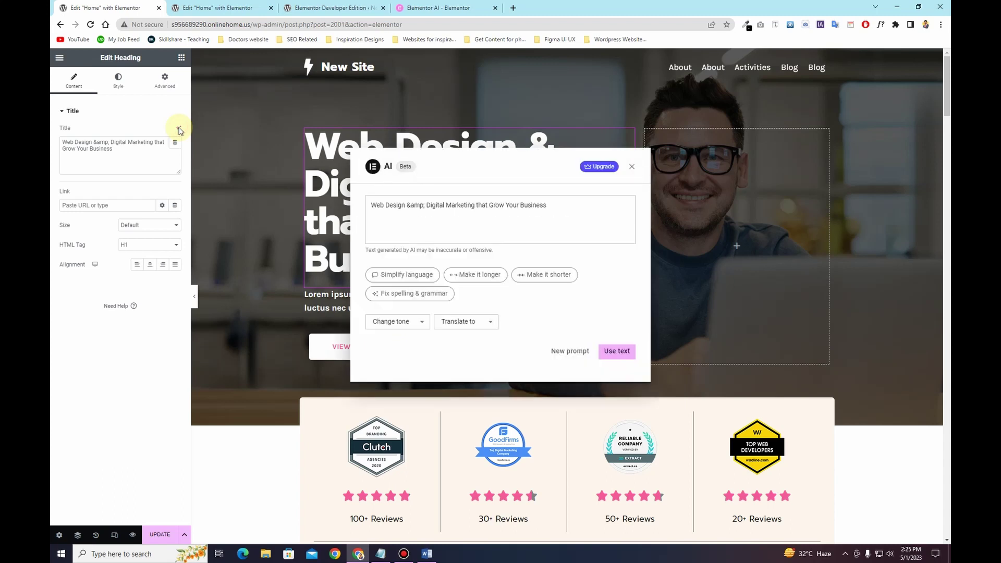
pyautogui.click(432, 209)
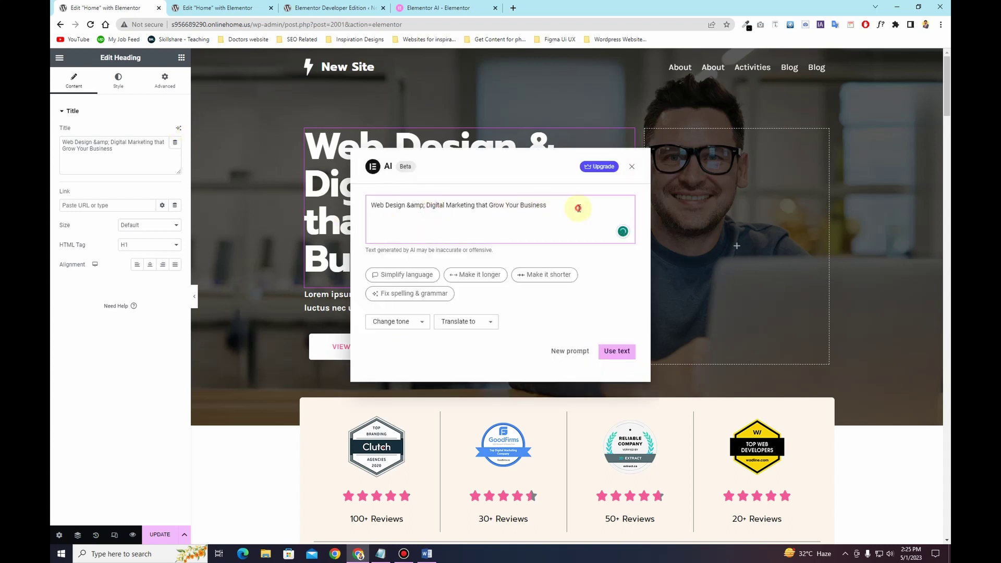
pyautogui.moveTo(579, 208); pyautogui.dragTo(366, 205)
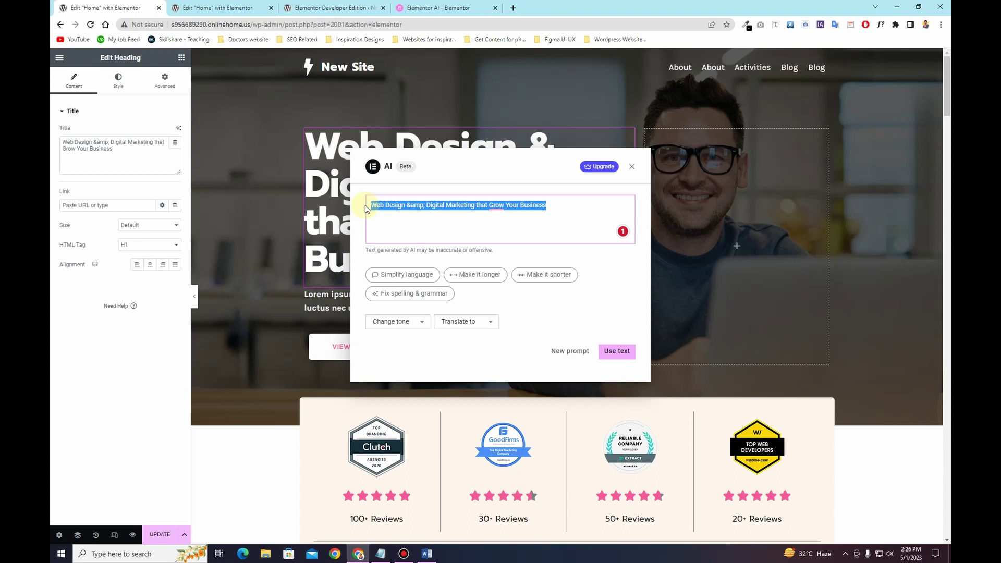
pyautogui.write('write a 4-8 hero heading about a website design agency')
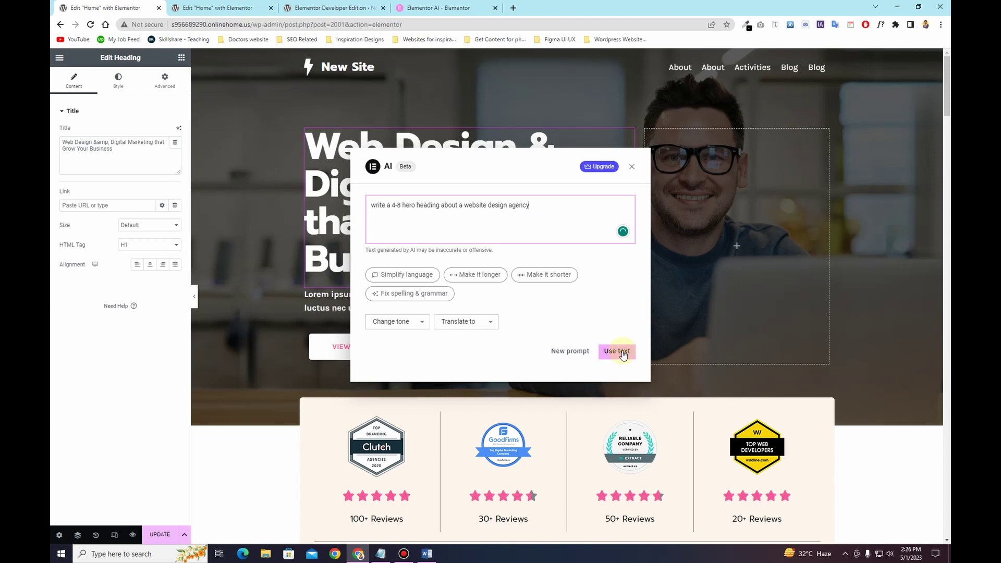
# - Start a new AI prompt and generate text from "Write a 4-8 hero headings about a website design agency"
pyautogui.click(576, 354)
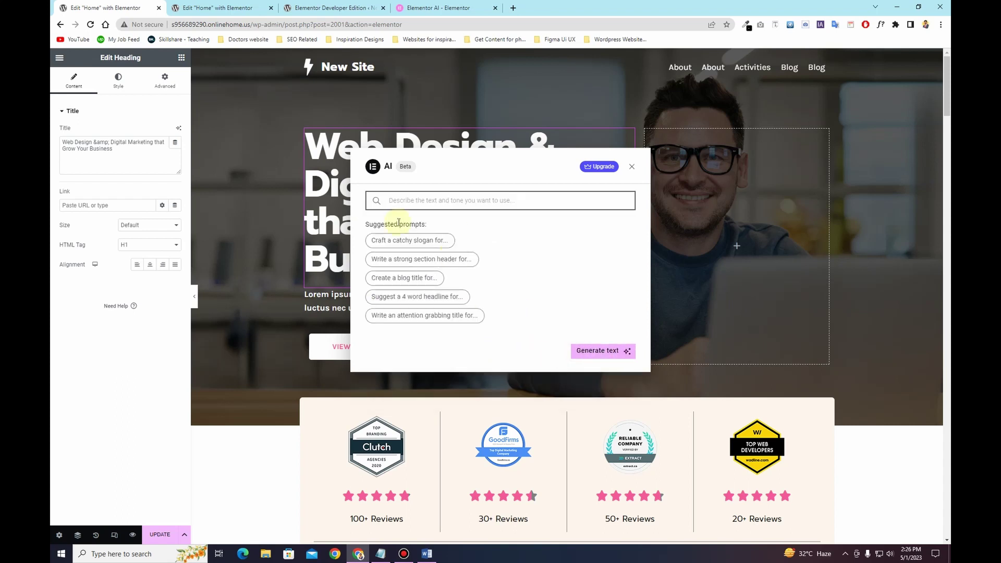
pyautogui.click(432, 206)
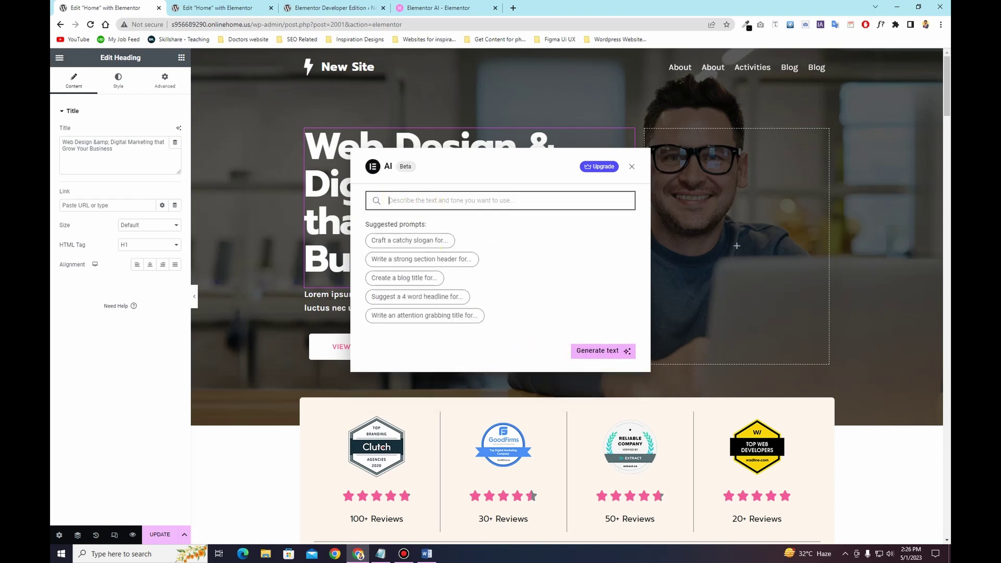
pyautogui.hotkey('alt', 'Tab')
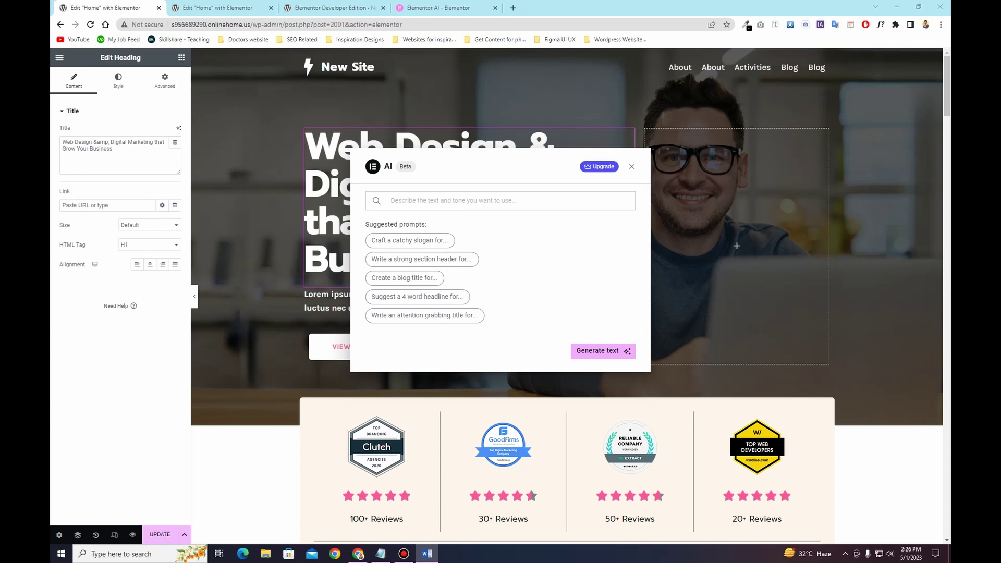
pyautogui.click(454, 200)
pyautogui.write('Write a 4-8 hero headings about a website design agency')
pyautogui.click(398, 204)
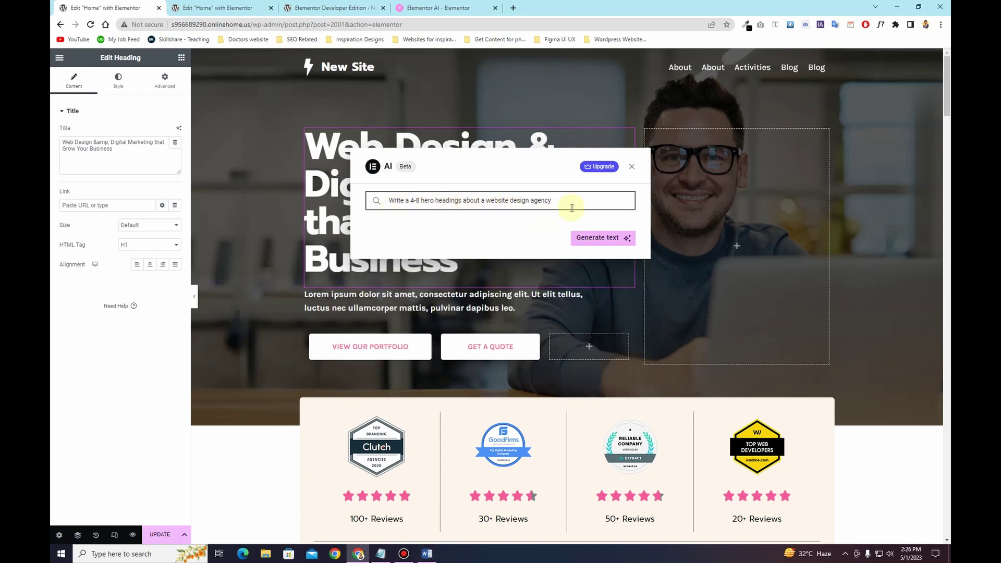
pyautogui.click(589, 242)
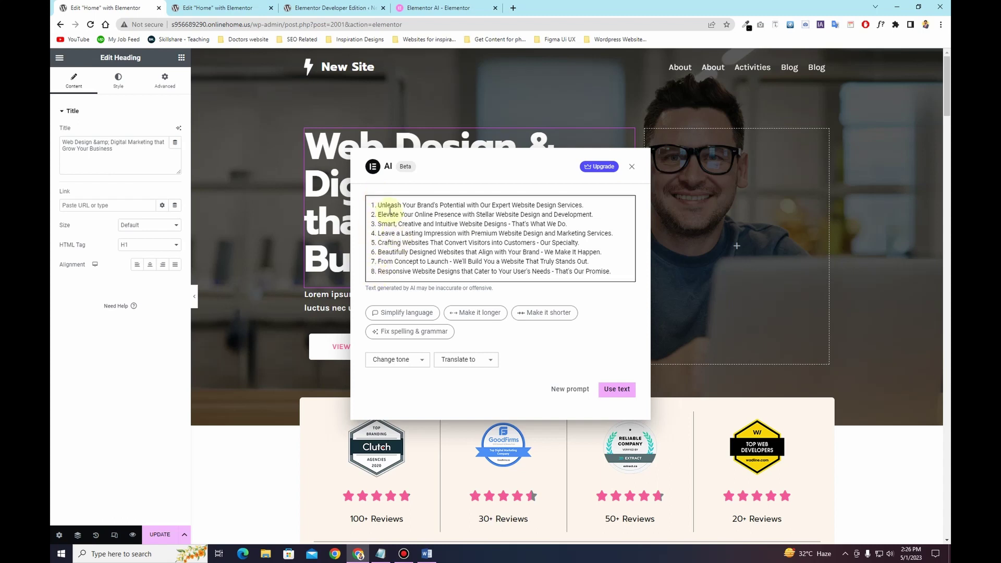
# - Change the tone of the generated hero headings to Straightforward
pyautogui.moveTo(595, 214); pyautogui.dragTo(375, 216)
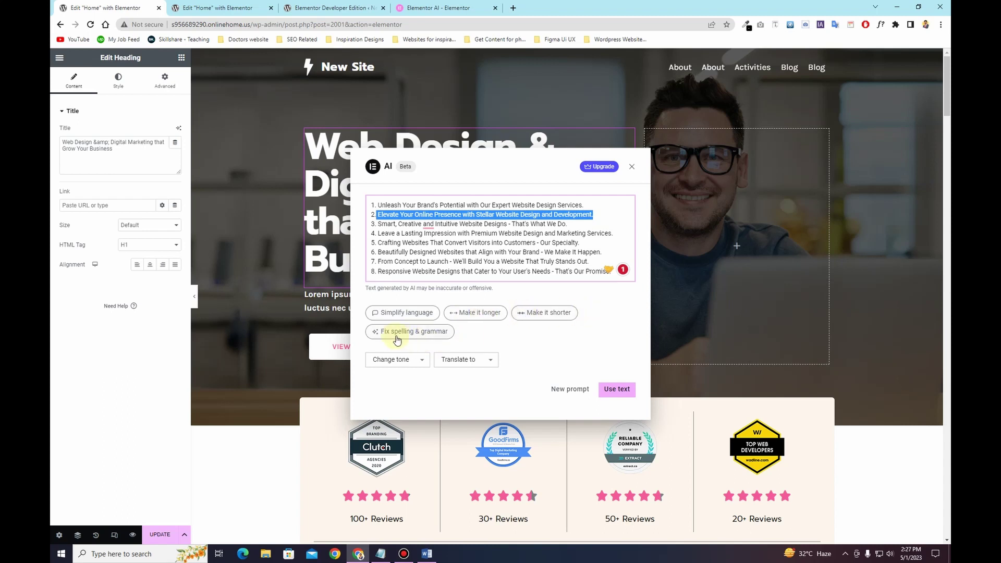
pyautogui.click(419, 365)
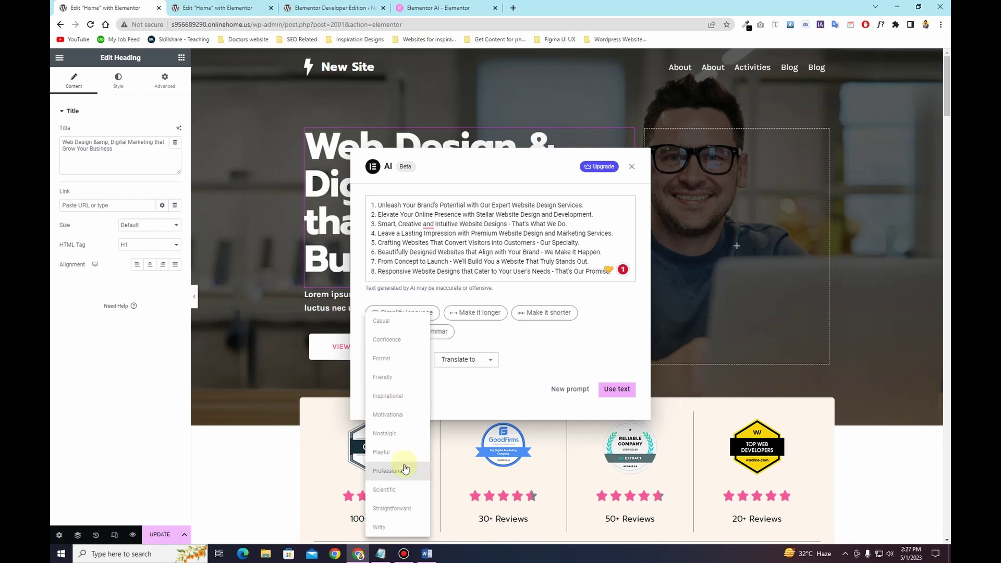
pyautogui.click(458, 389)
pyautogui.click(403, 359)
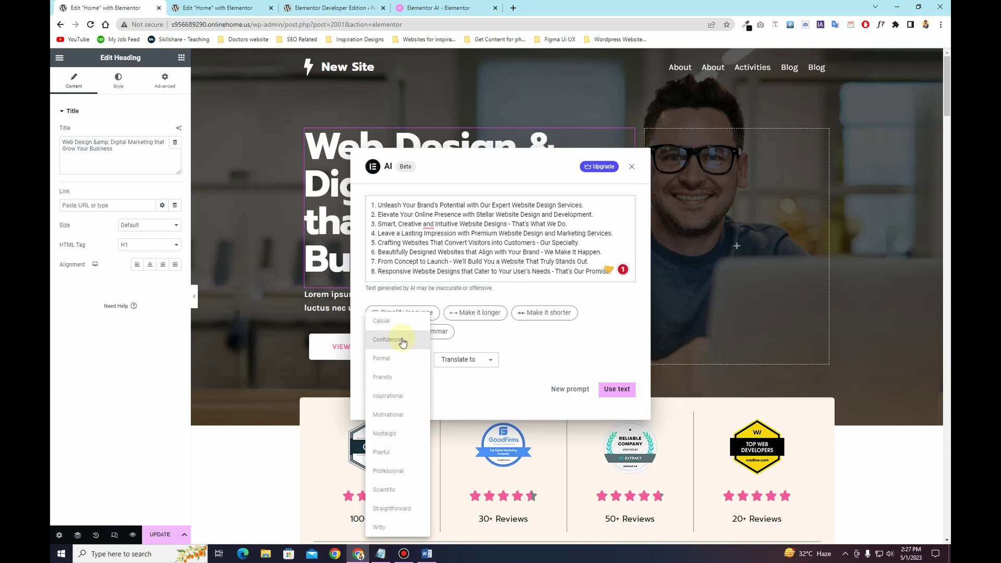
pyautogui.click(408, 509)
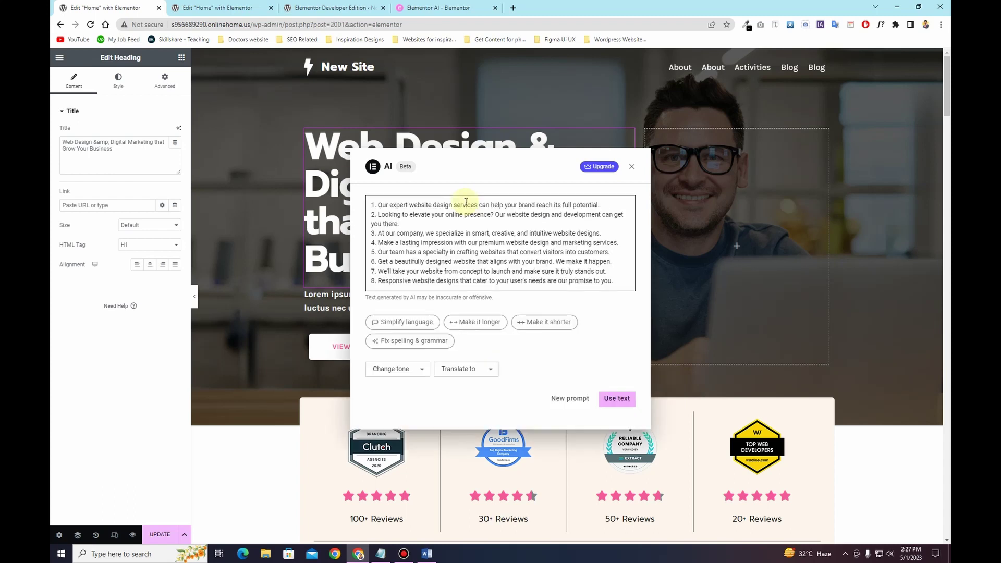
# - Use the generated list of headings as the hero heading's title text
pyautogui.moveTo(378, 206); pyautogui.dragTo(590, 203)
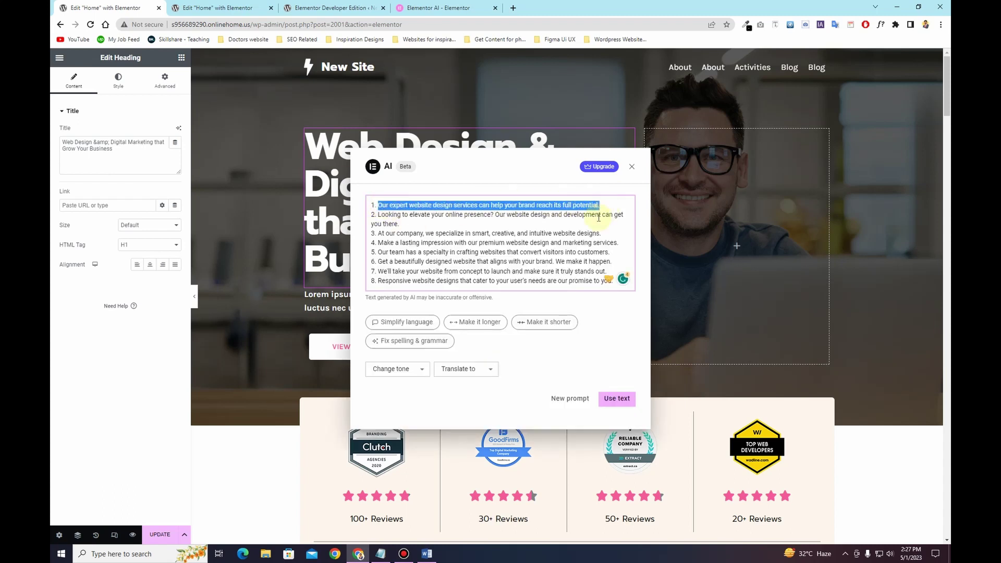
pyautogui.click(626, 400)
pyautogui.scroll(-5, 384, 255)
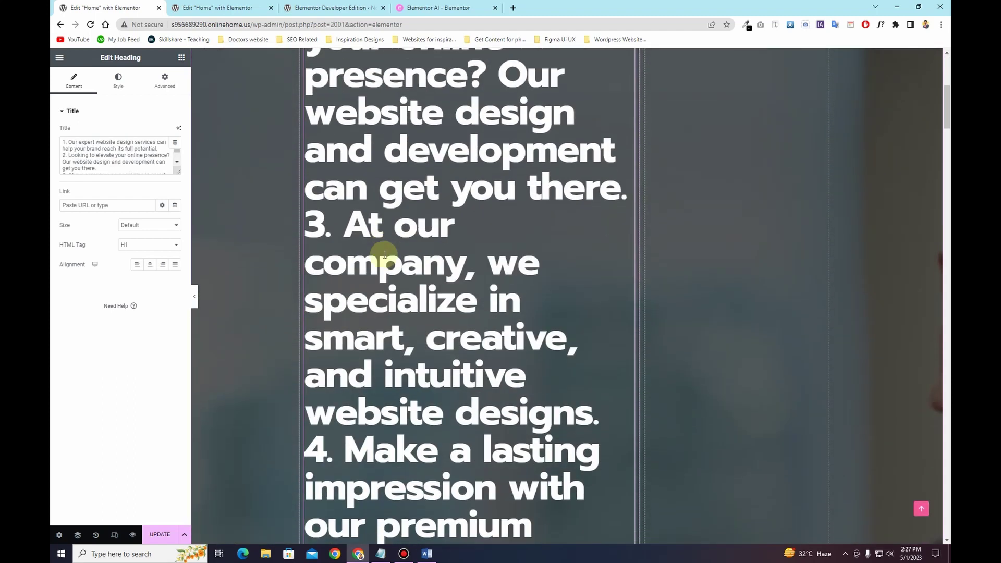
pyautogui.scroll(-7, 384, 255)
pyautogui.scroll(9, 384, 255)
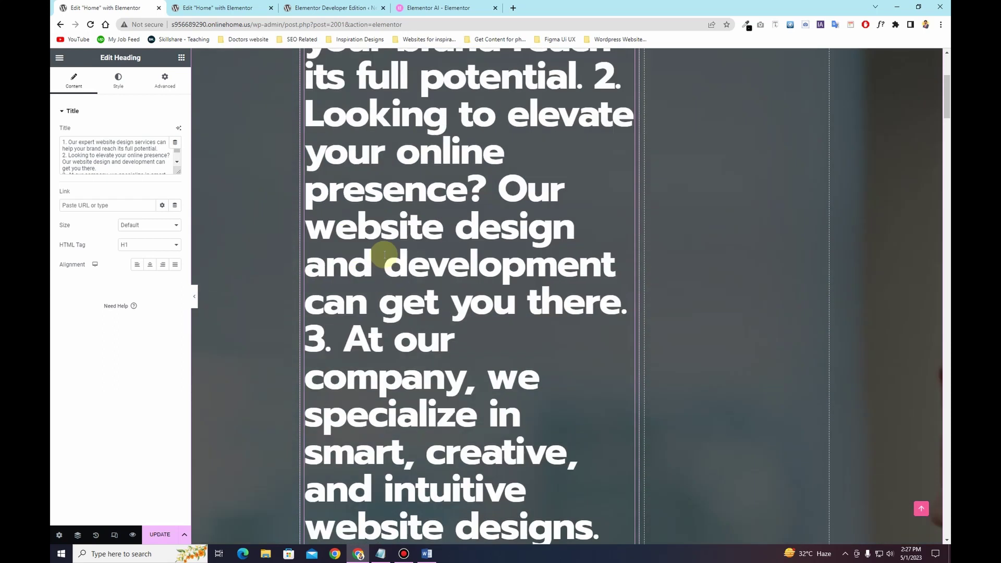
pyautogui.scroll(4, 384, 255)
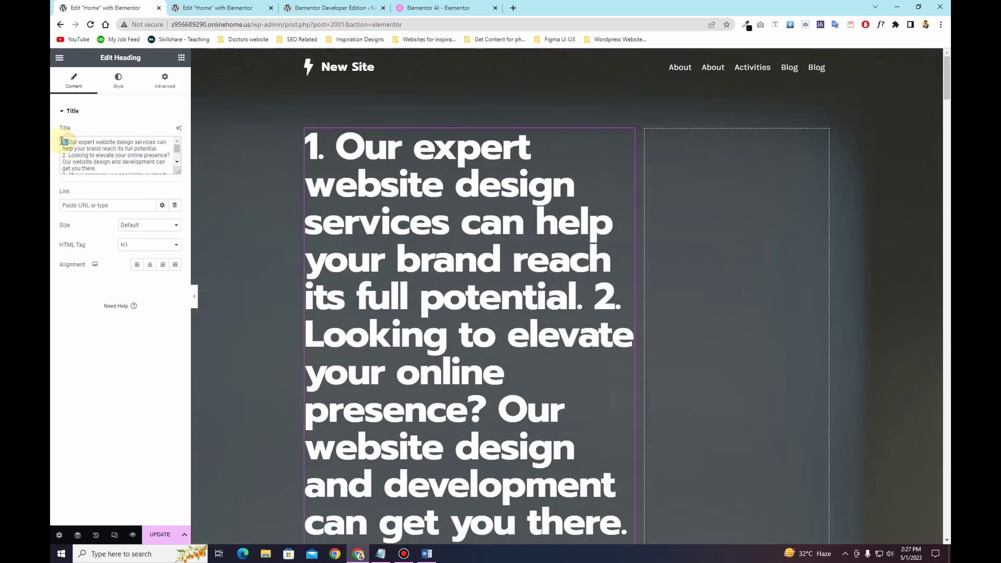
# - Trim the hero title to only "Our expert website design services can help your brand reach its full potential."
pyautogui.press('BackSpace')
pyautogui.moveTo(67, 156); pyautogui.dragTo(133, 202)
pyautogui.press('BackSpace')
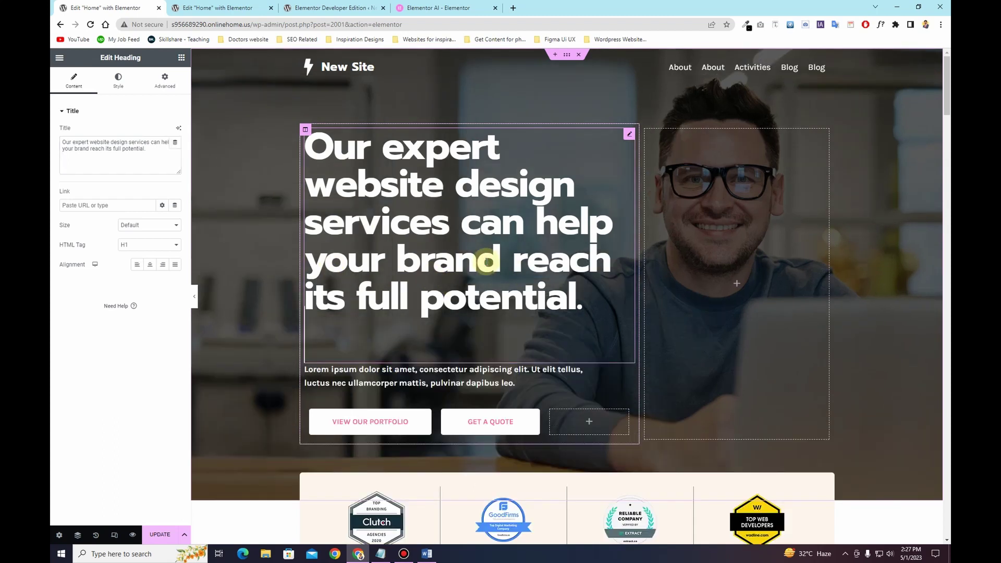
pyautogui.click(104, 168)
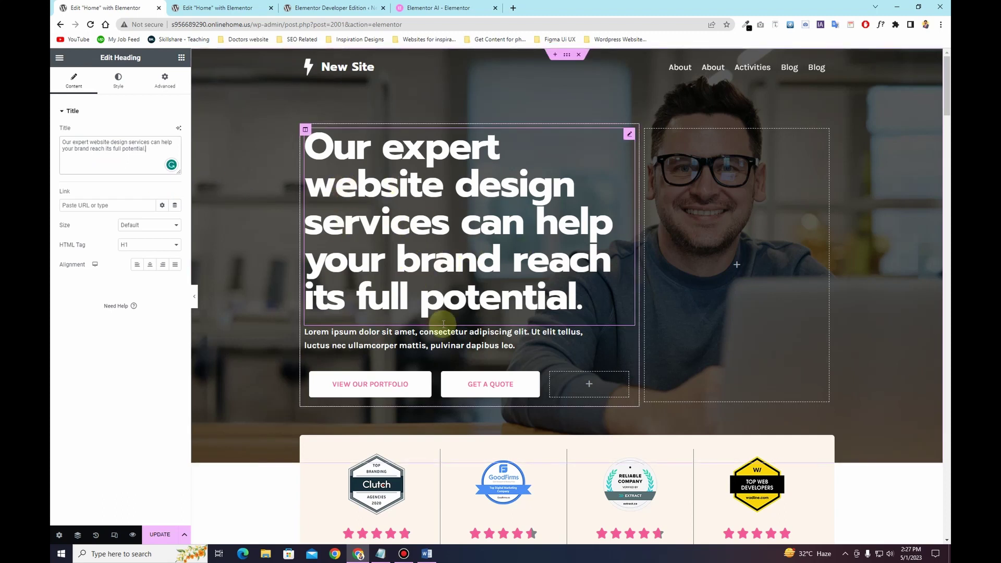
# - For the hero paragraph, generate AI text from "Write a short description about how we can create unique website for our customers"
pyautogui.click(450, 344)
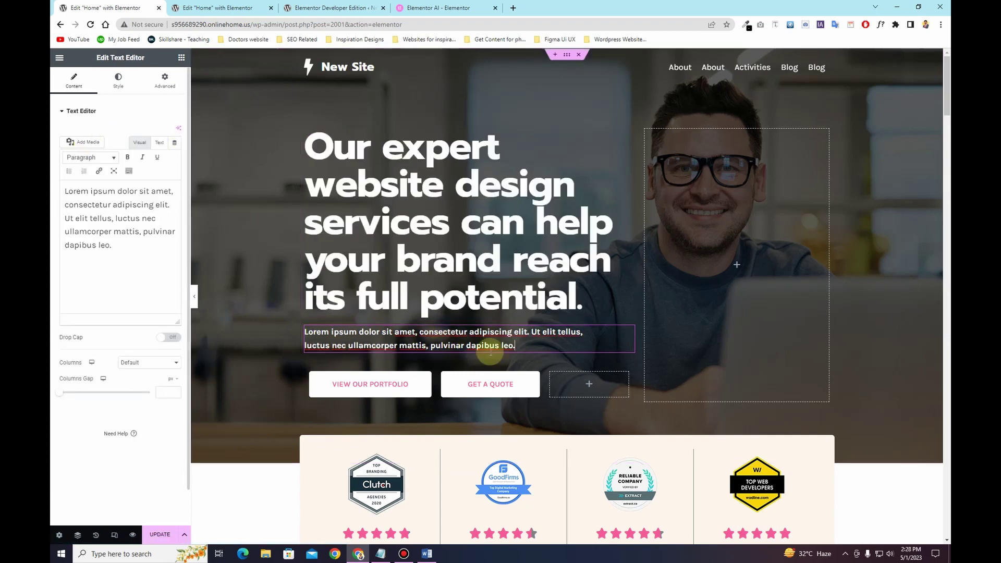
pyautogui.click(180, 129)
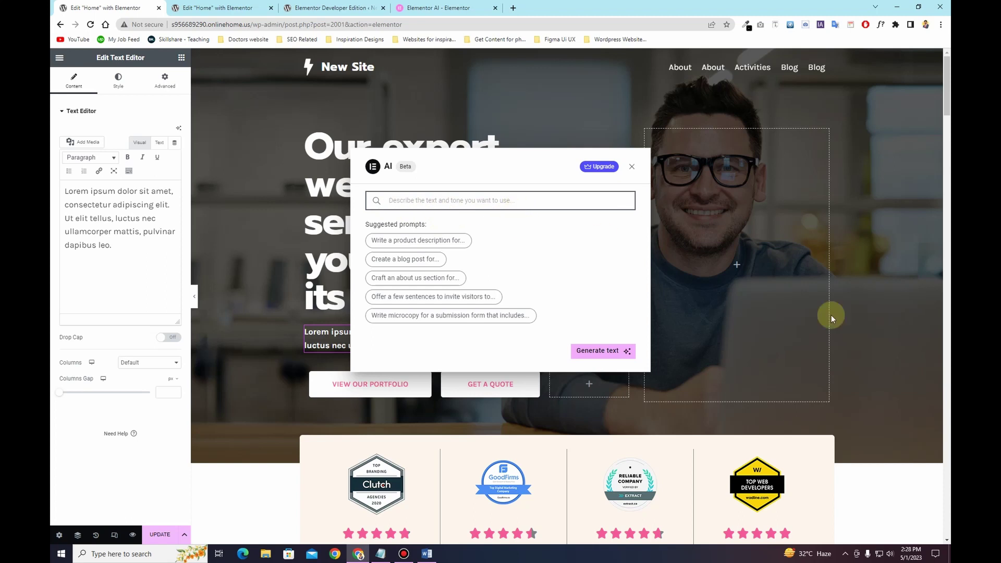
pyautogui.hotkey('alt', 'Tab')
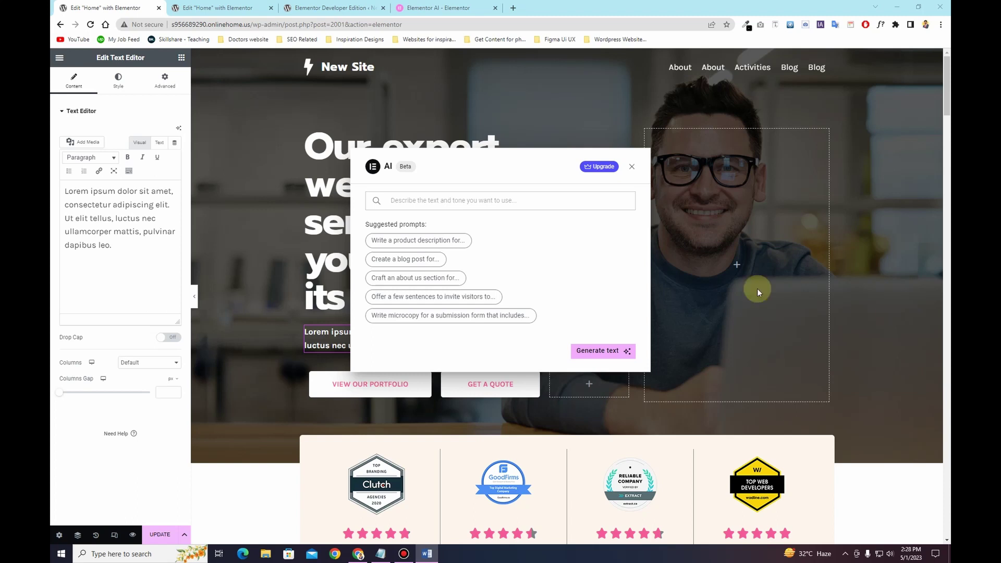
pyautogui.click(536, 201)
pyautogui.write('Write a short description about how we can create unique website for our customers')
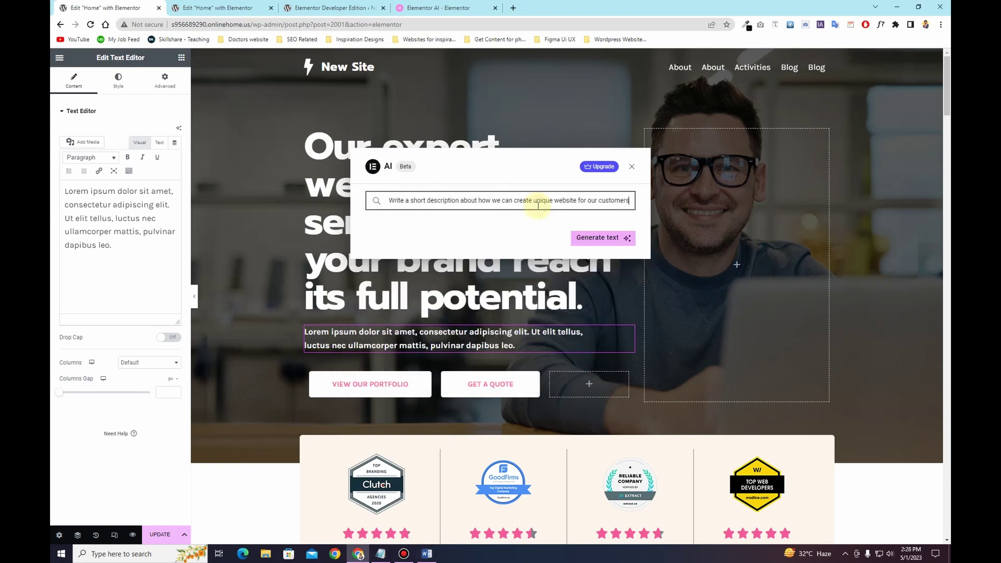
pyautogui.click(598, 240)
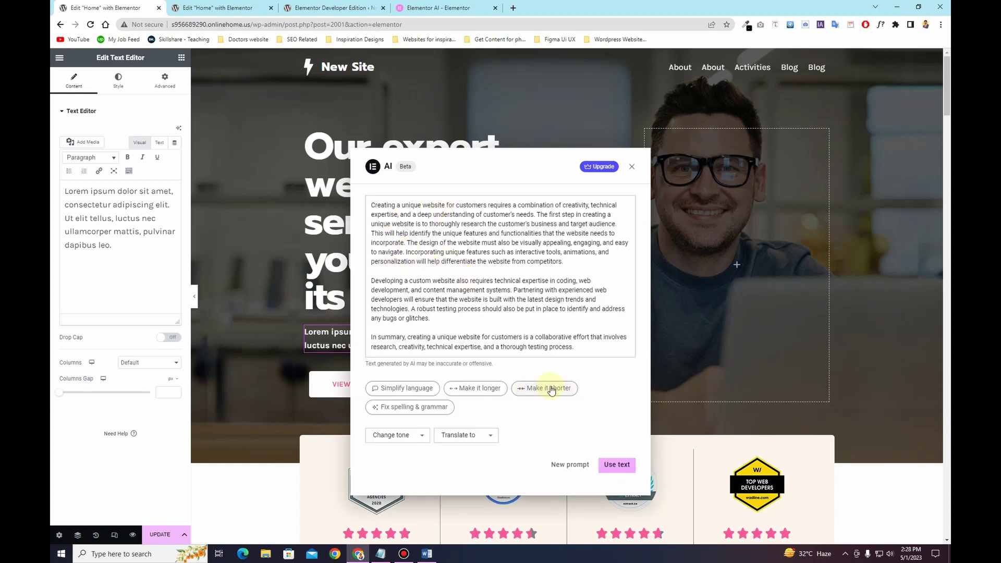
# - Shorten the AI-generated website description and use it as the hero paragraph's text
pyautogui.click(551, 389)
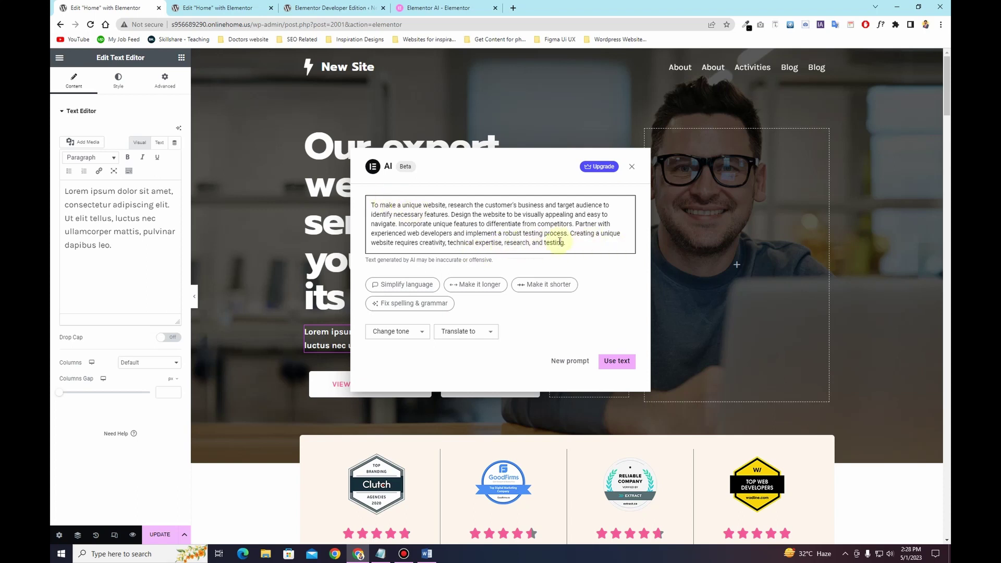
pyautogui.click(618, 361)
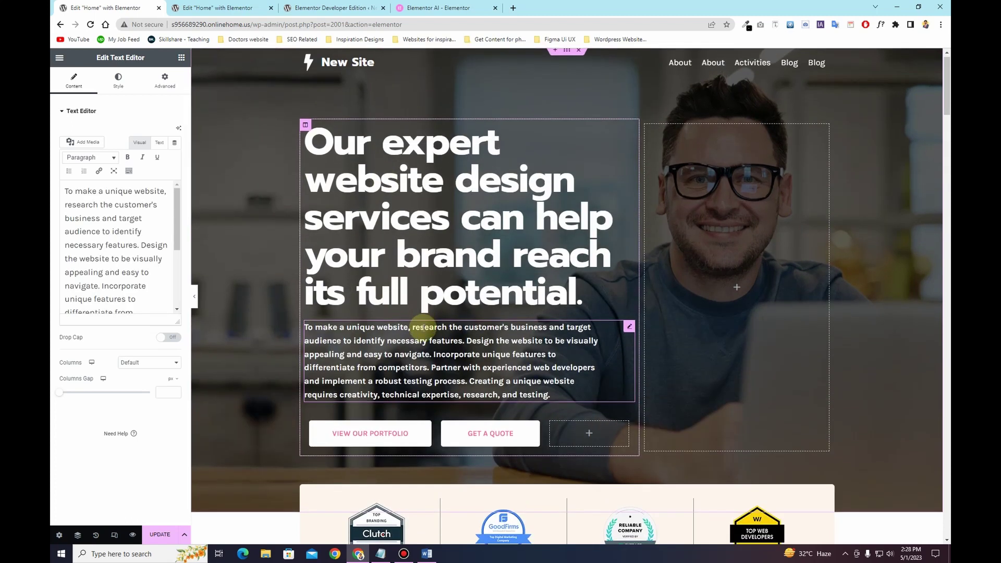
pyautogui.scroll(-5, 469, 303)
pyautogui.scroll(5, 521, 277)
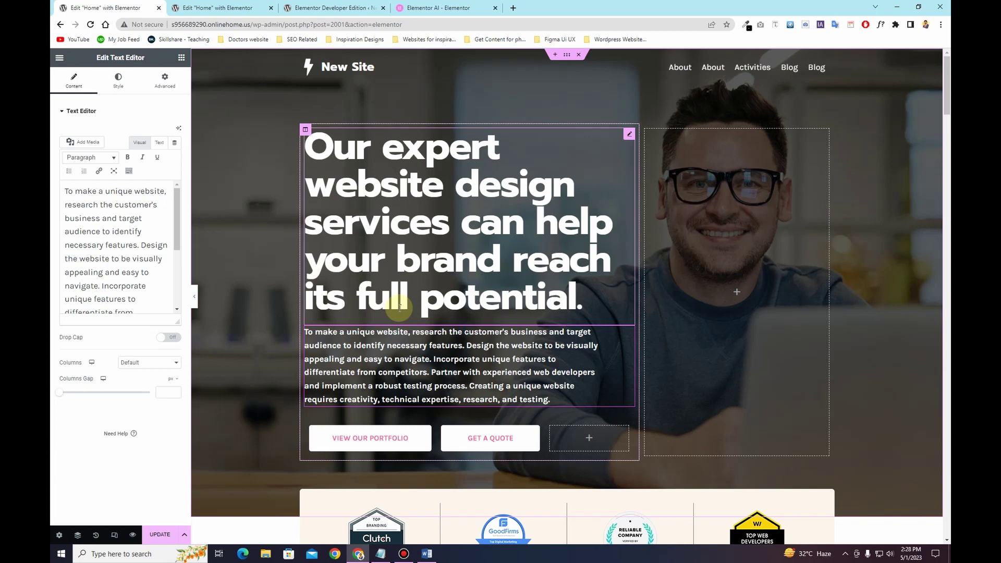
# - Delete all existing custom CSS from the image carousel beside the About us text
pyautogui.scroll(-5, 399, 308)
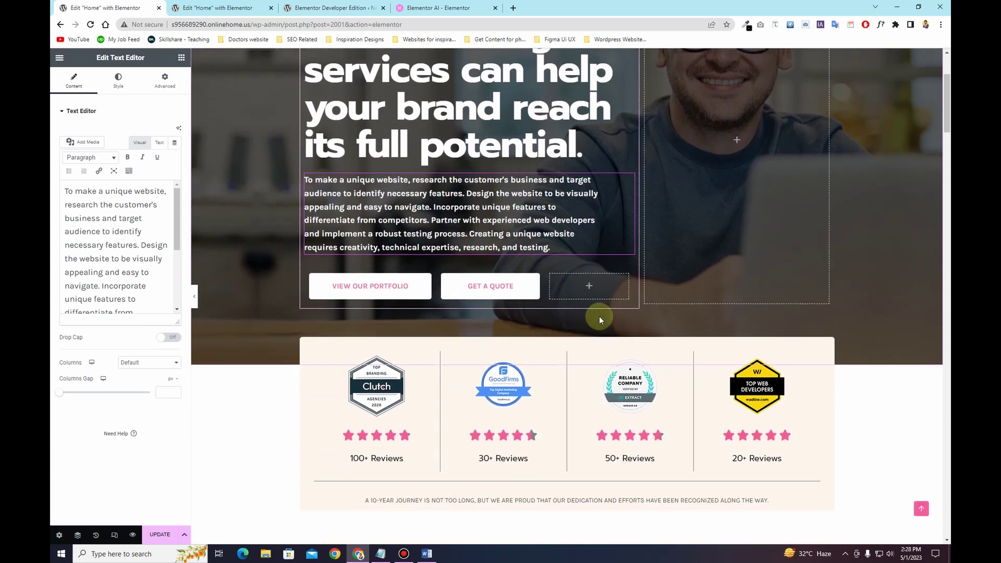
pyautogui.scroll(-1, 599, 320)
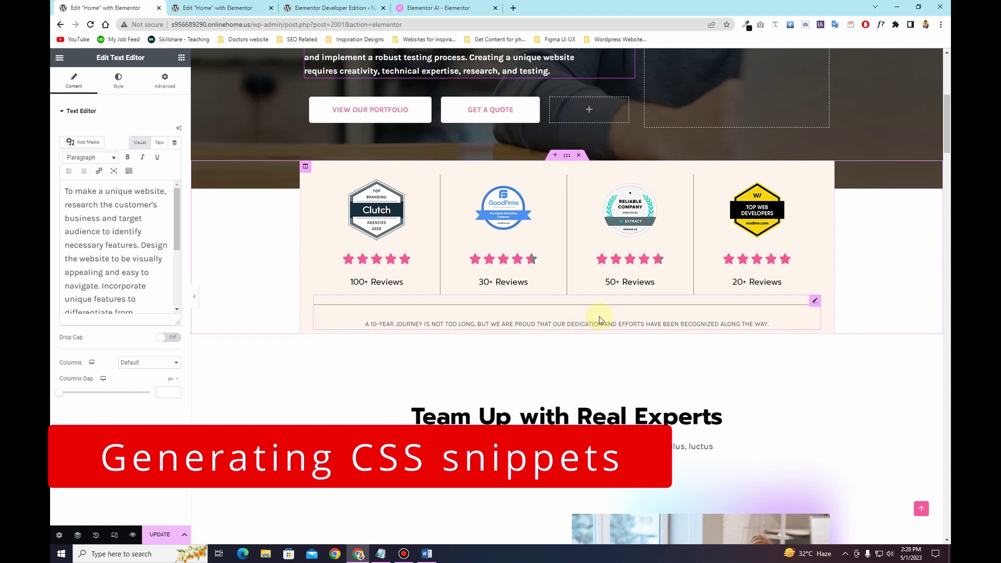
pyautogui.scroll(-5, 599, 316)
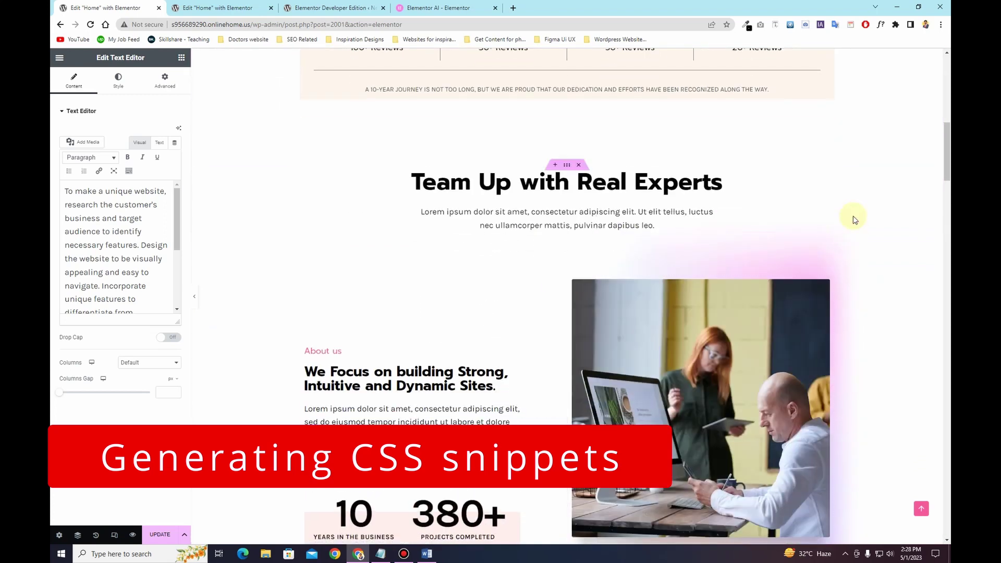
pyautogui.scroll(-1, 835, 265)
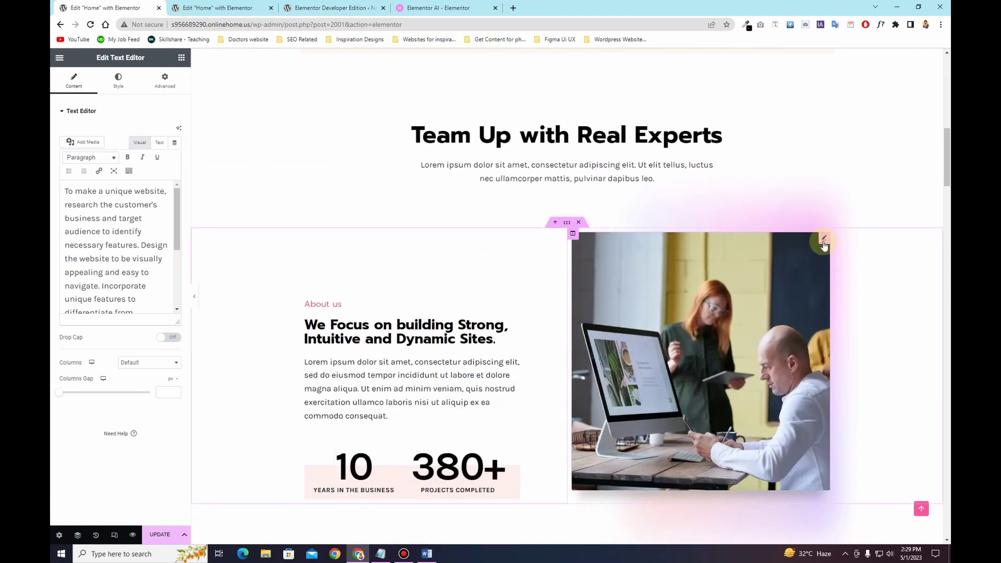
pyautogui.click(825, 239)
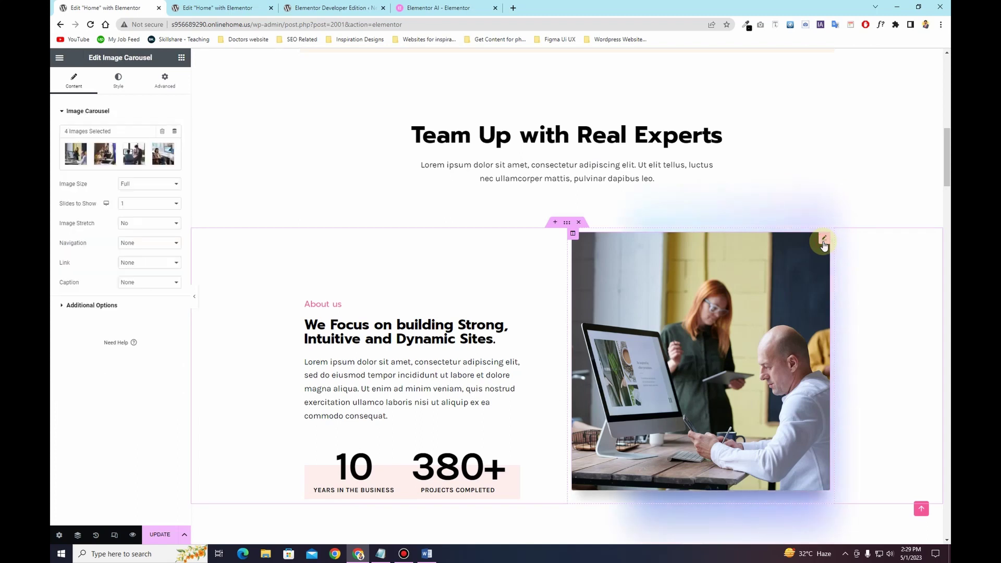
pyautogui.click(164, 88)
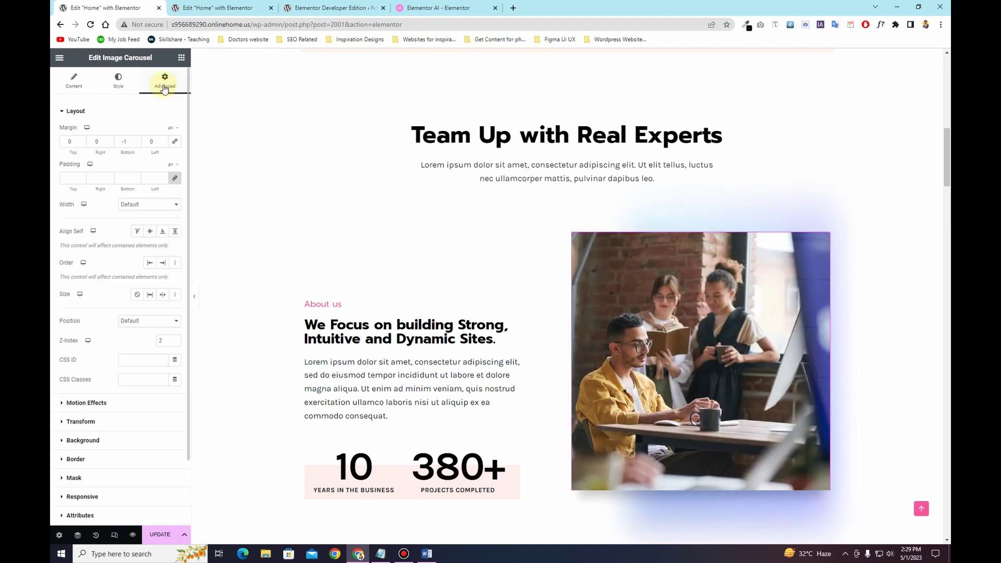
pyautogui.scroll(-5, 96, 475)
pyautogui.click(96, 458)
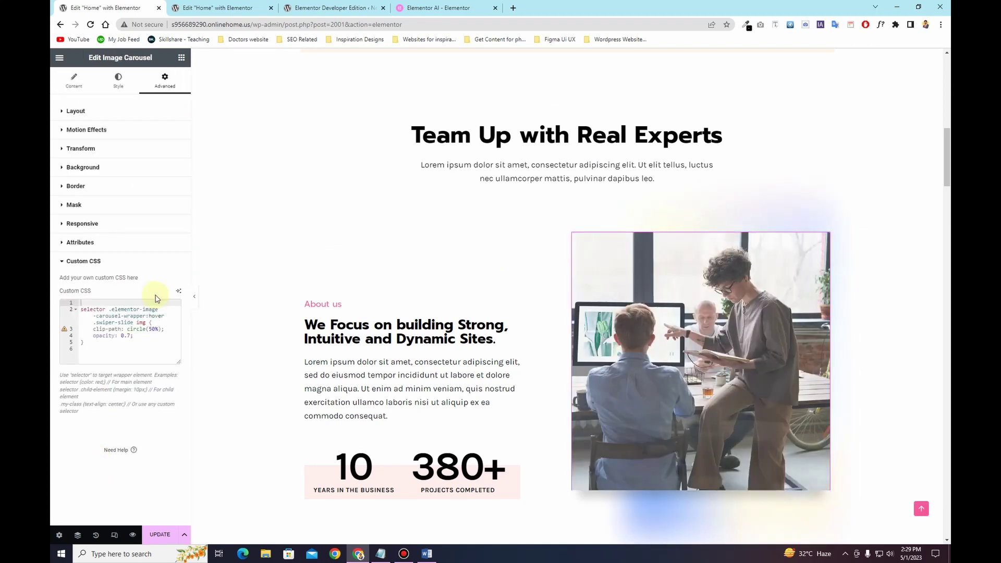
pyautogui.hotkey('ctrl', 'a')
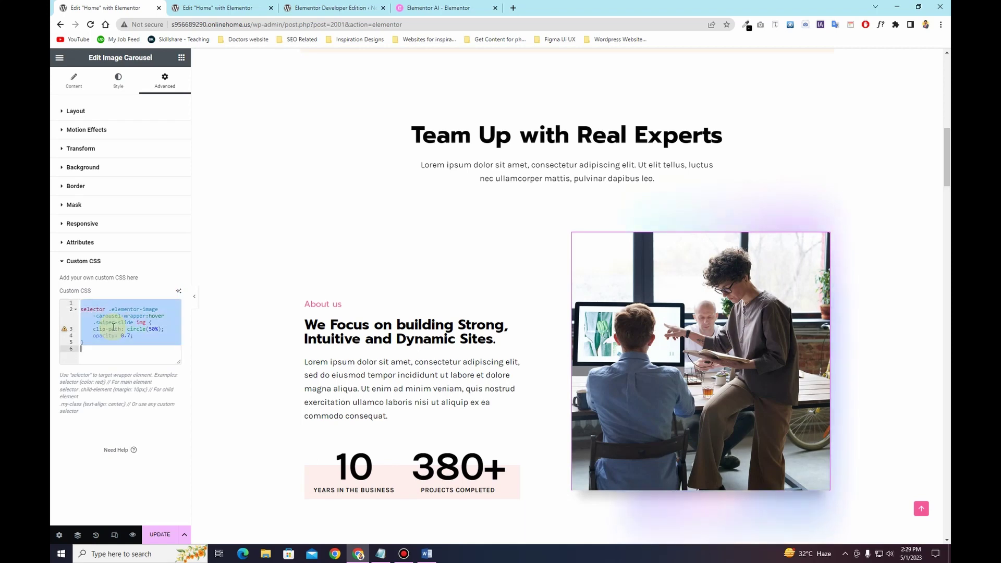
pyautogui.press('BackSpace')
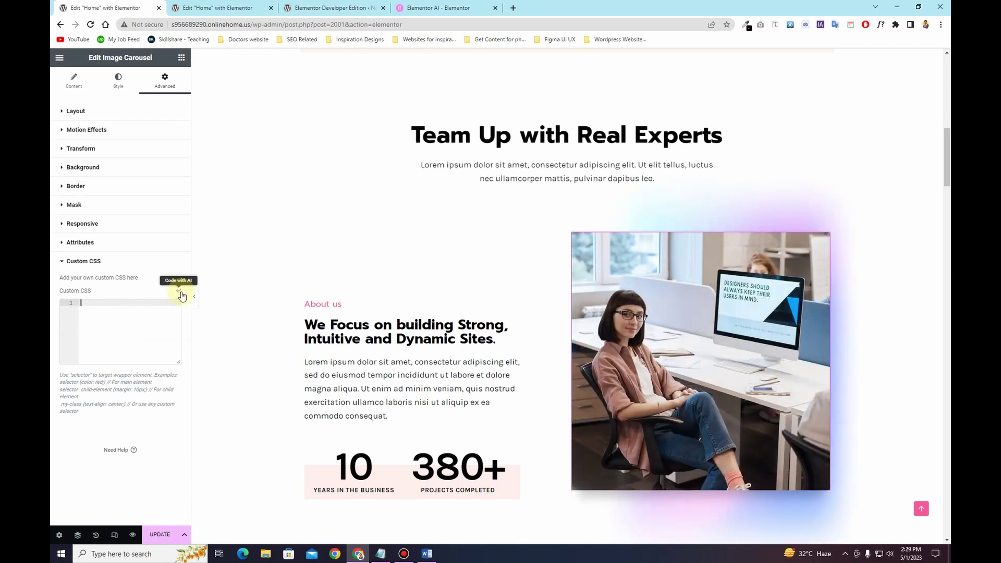
# - Generate AI code for the carousel from "On hover, animate 20% bigger, rotate 10 deg CCW" and insert it as its custom CSS
pyautogui.click(181, 293)
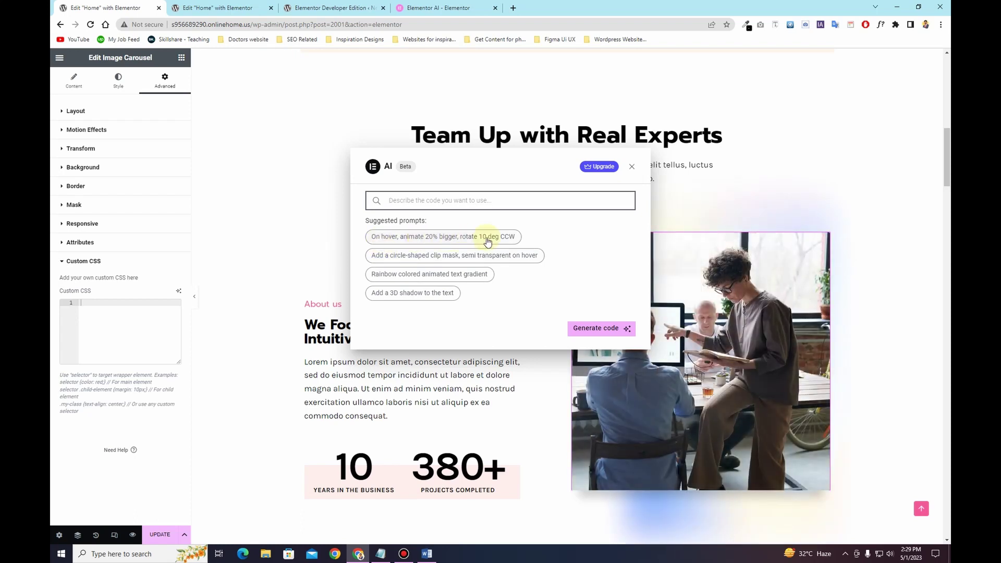
pyautogui.click(508, 241)
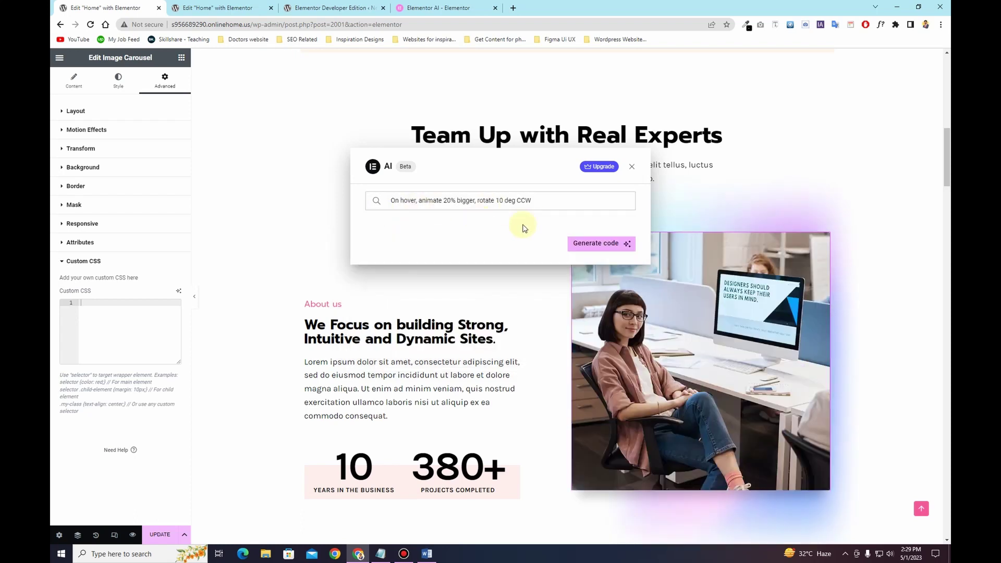
pyautogui.click(619, 245)
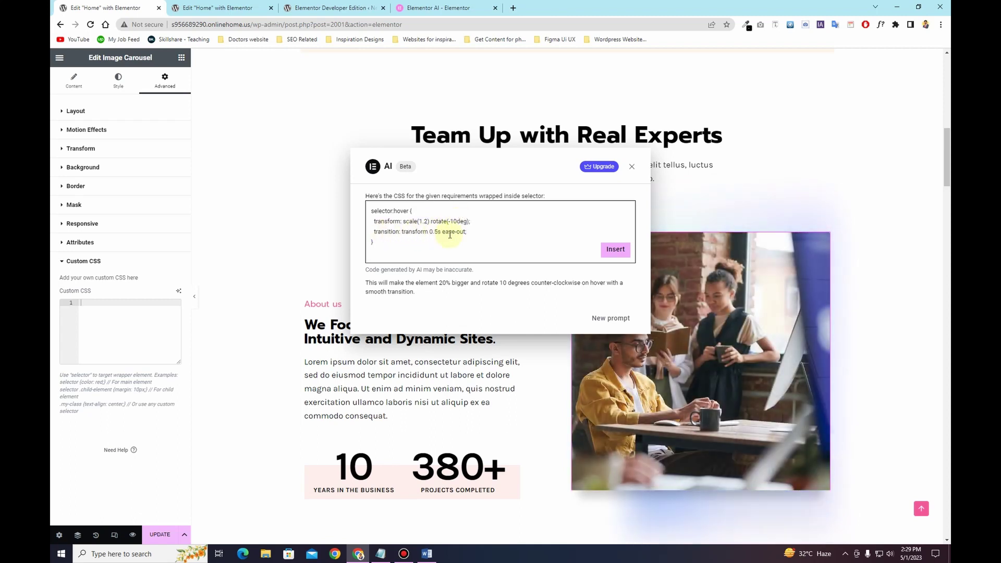
pyautogui.click(616, 249)
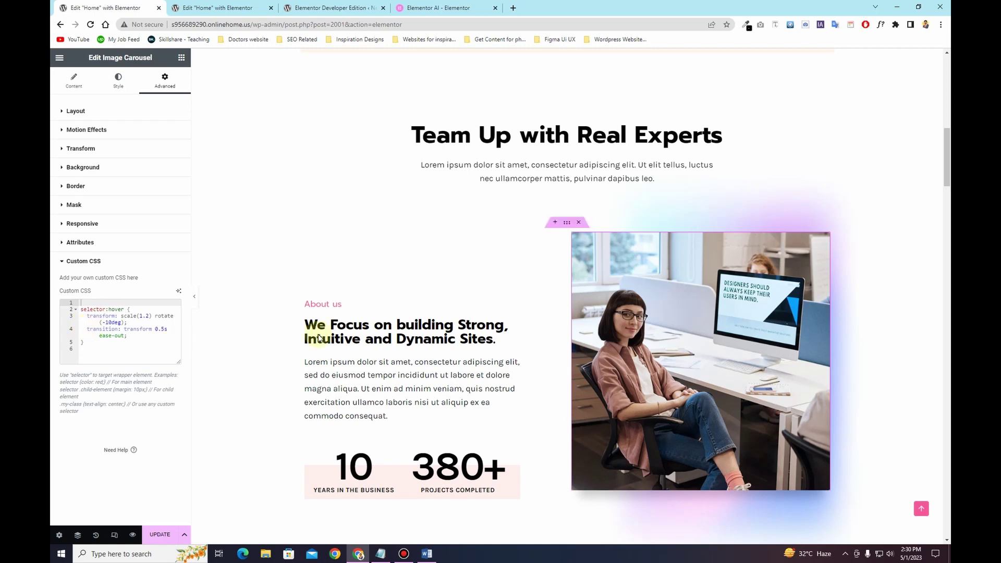
# - Translate the hero heading's title into German with AI and use the translation as its title text
pyautogui.scroll(-5, 521, 328)
pyautogui.scroll(10, 521, 331)
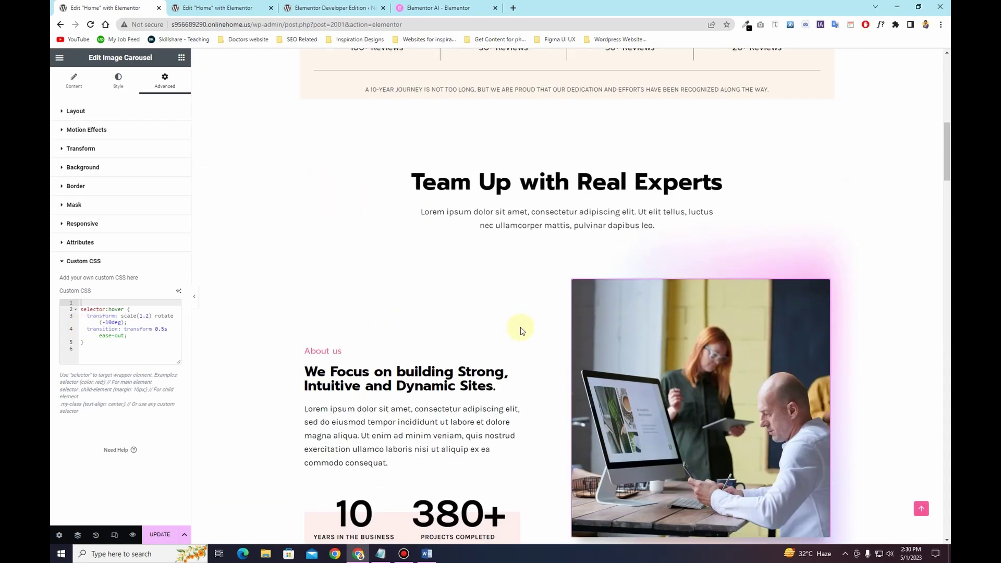
pyautogui.scroll(-15, 520, 331)
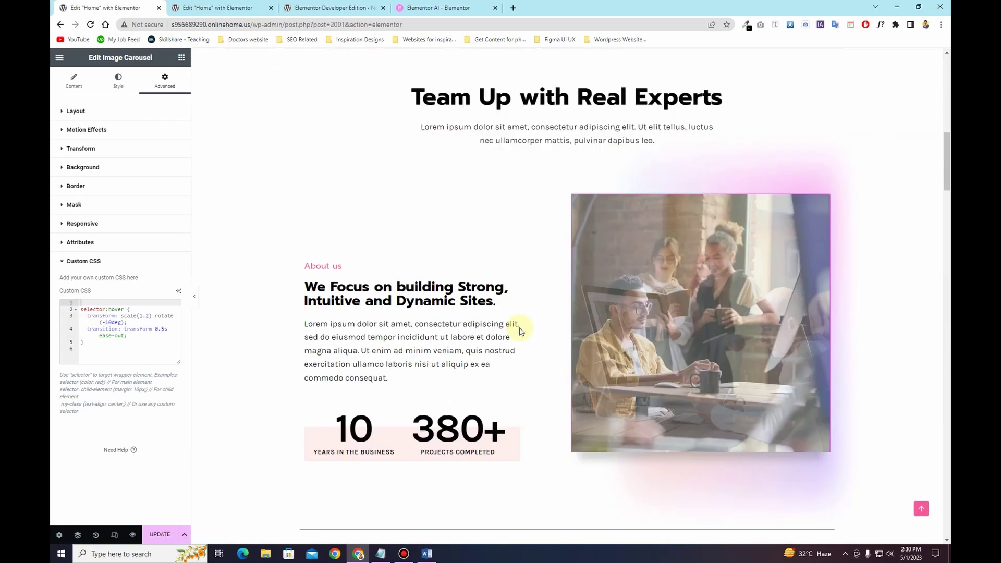
pyautogui.scroll(15, 459, 330)
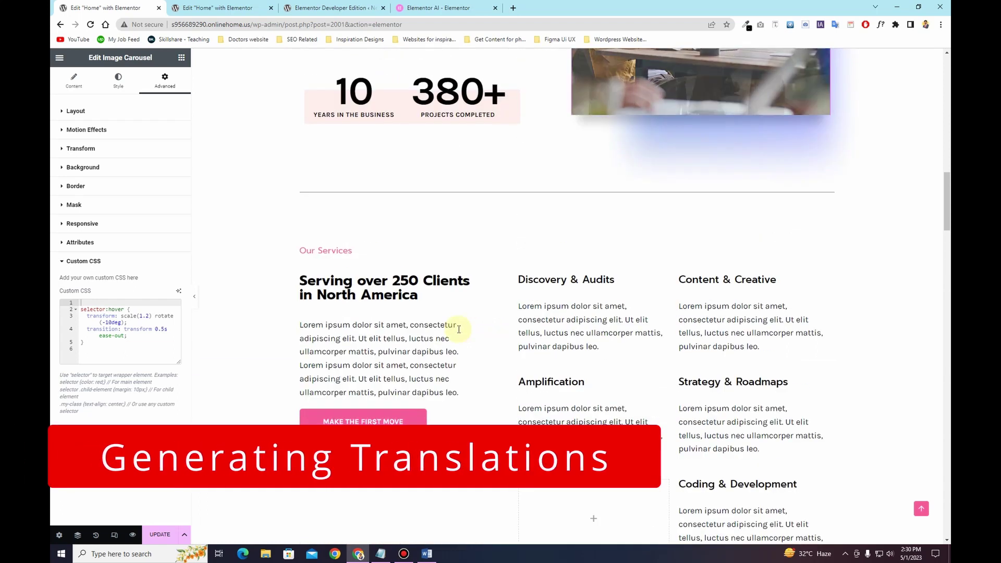
pyautogui.scroll(6, 366, 343)
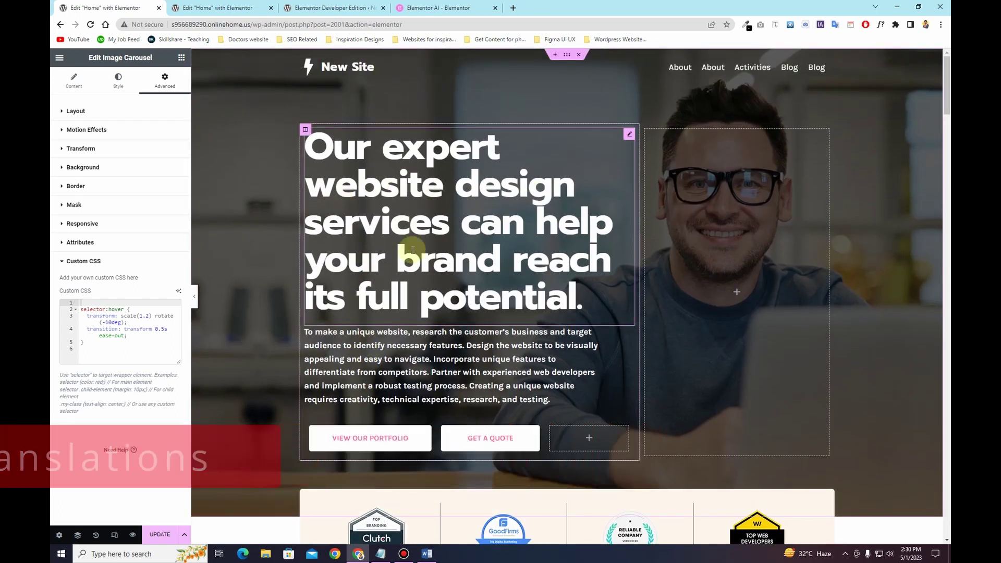
pyautogui.click(452, 209)
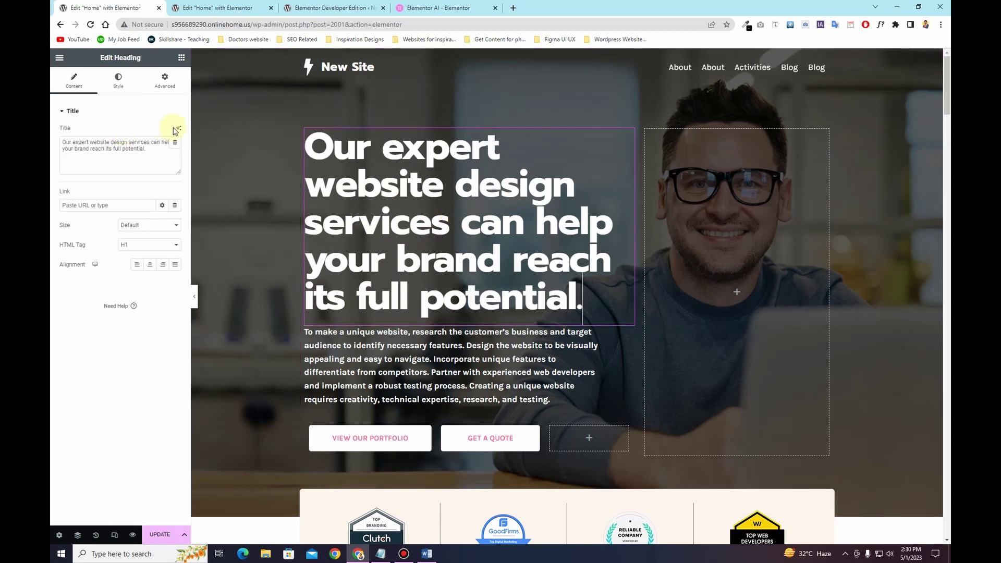
pyautogui.click(180, 116)
pyautogui.click(142, 112)
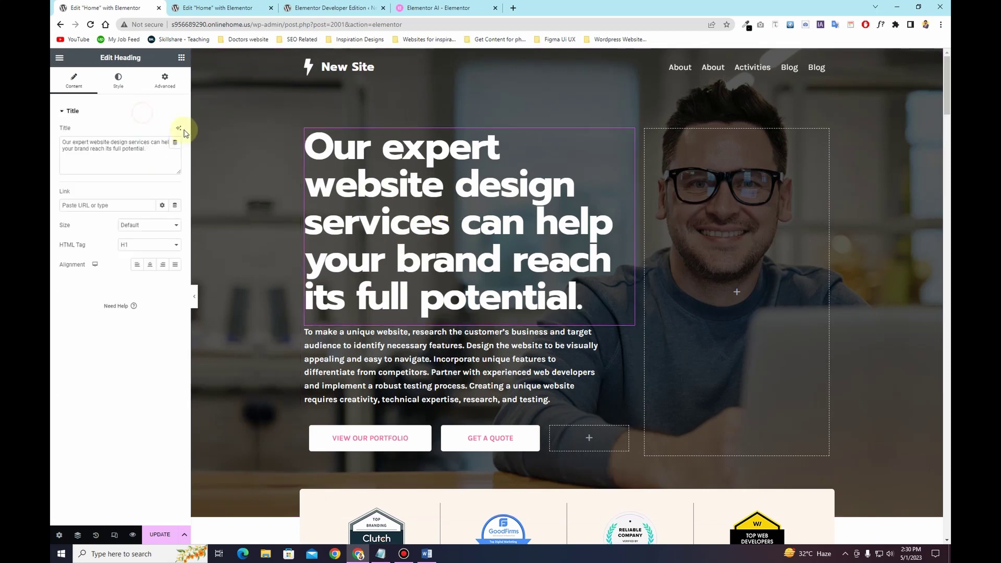
pyautogui.click(179, 129)
pyautogui.click(419, 208)
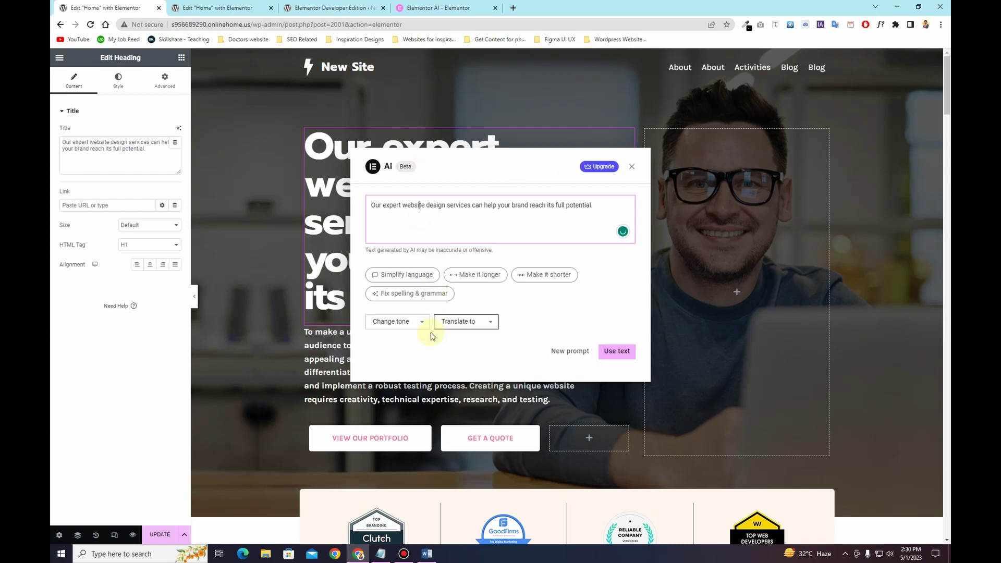
pyautogui.click(479, 328)
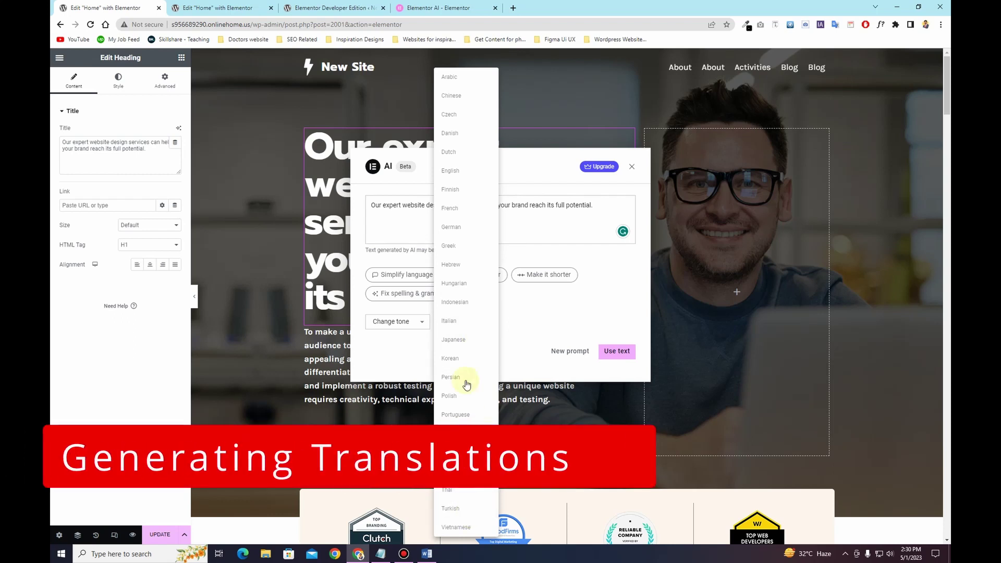
pyautogui.click(465, 226)
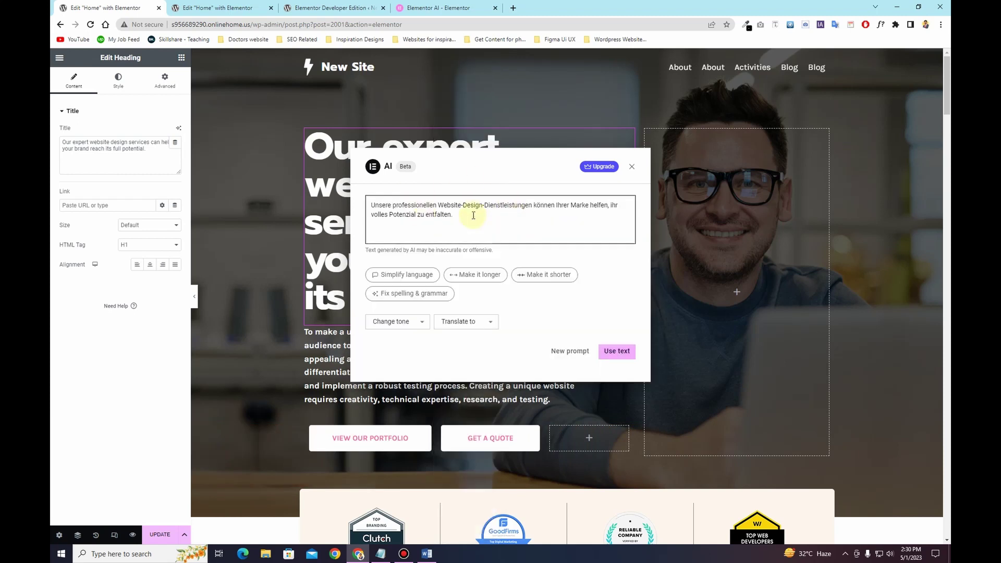
pyautogui.tripleClick(471, 221)
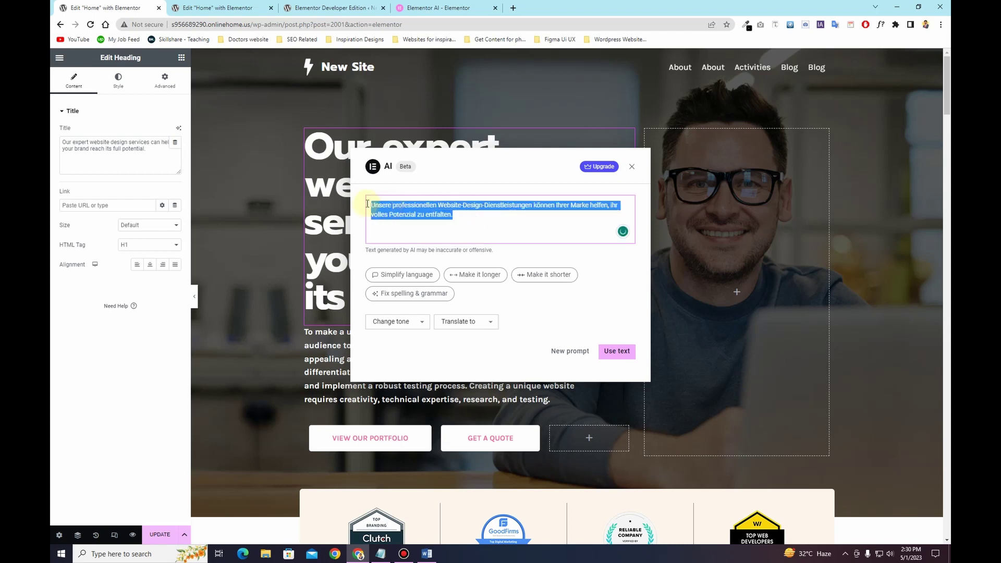
pyautogui.click(622, 352)
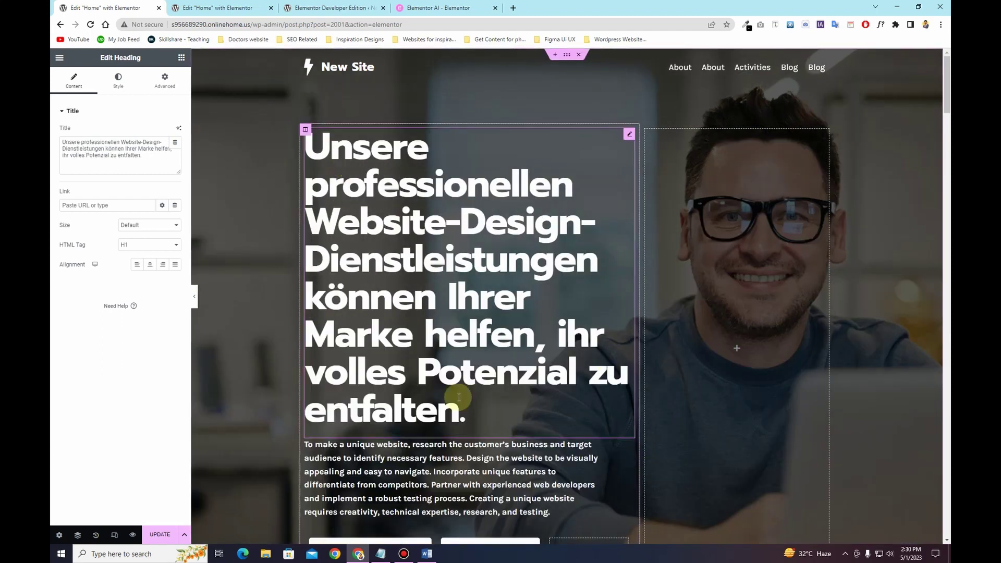
# - Look over the page's sections from the hero heading down to What Our Clients Say
pyautogui.scroll(-10, 364, 298)
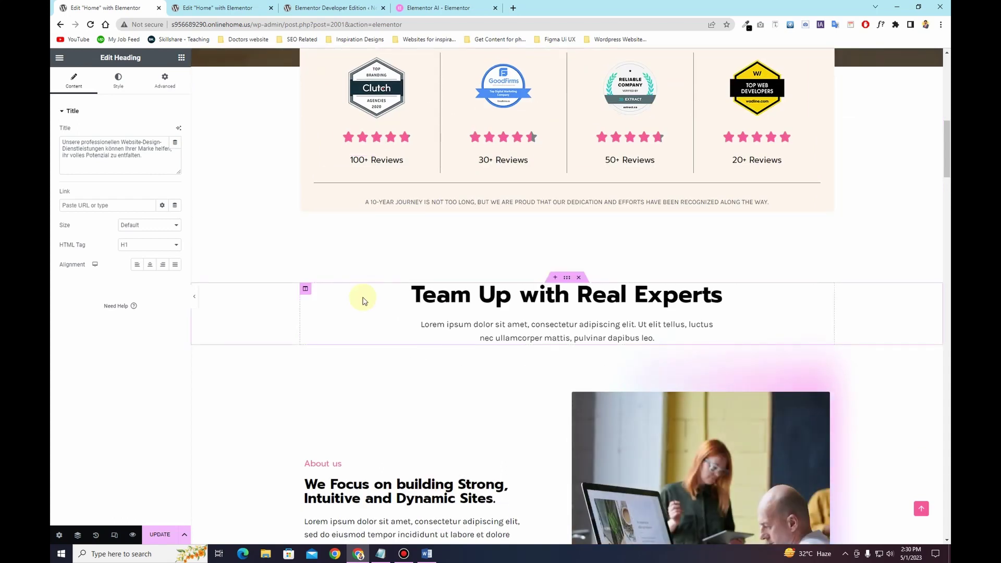
pyautogui.scroll(10, 364, 301)
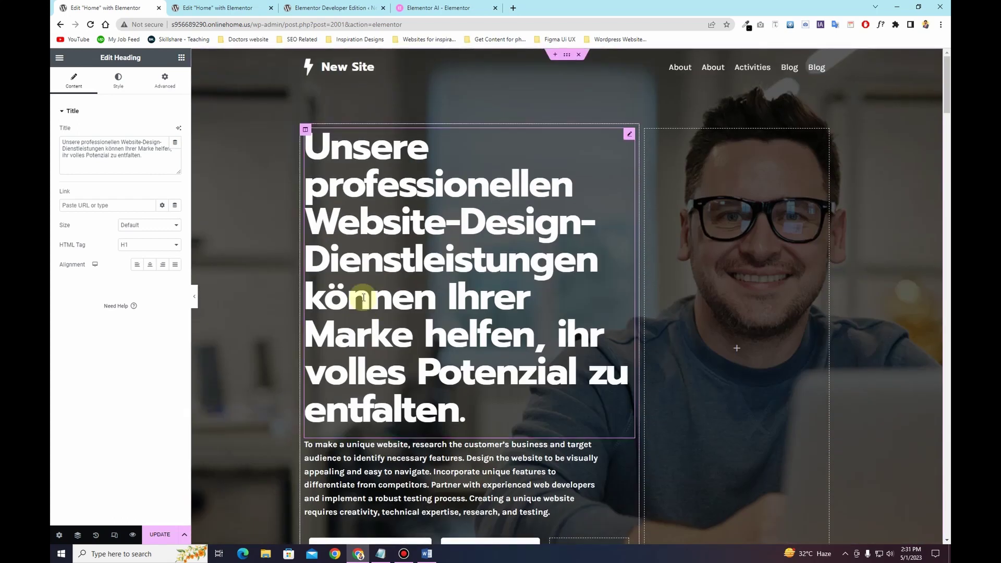
pyautogui.scroll(-8, 364, 298)
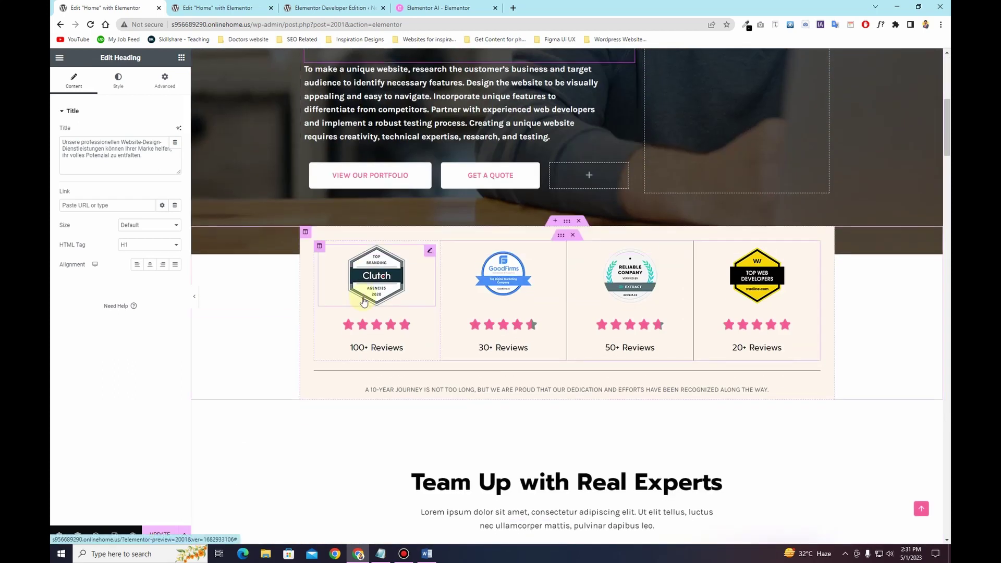
pyautogui.scroll(-10, 363, 301)
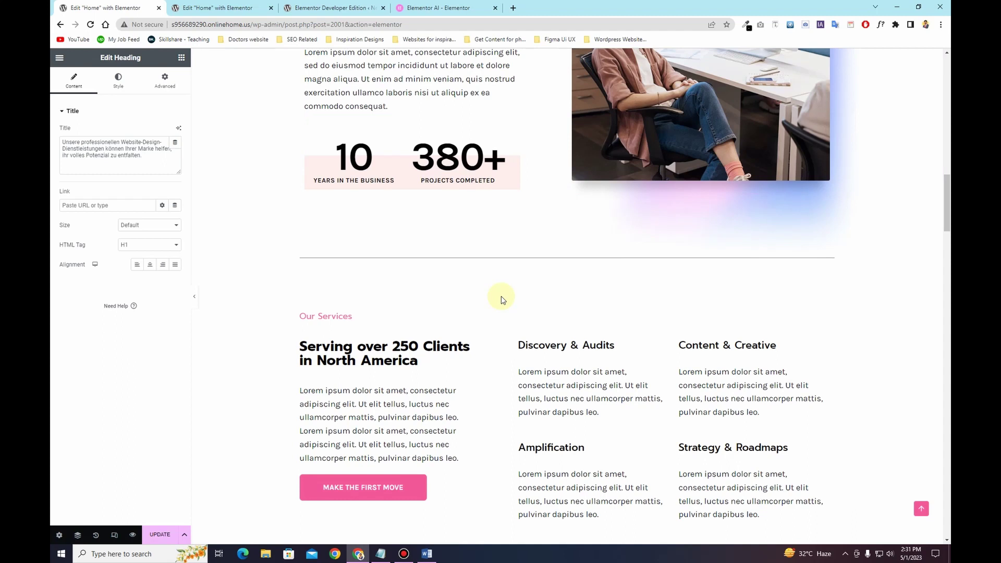
pyautogui.scroll(2, 503, 300)
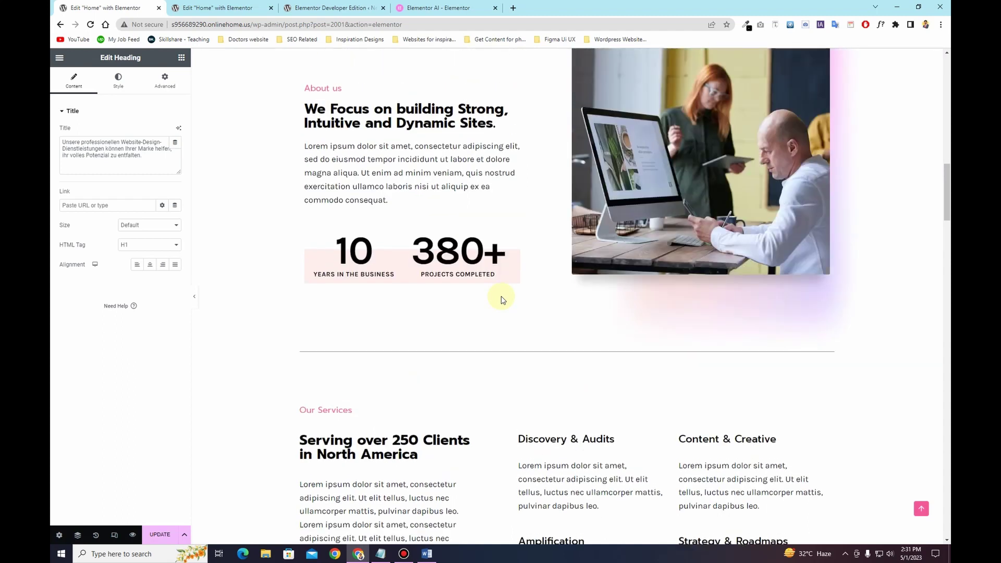
pyautogui.scroll(1, 502, 300)
pyautogui.scroll(-4, 503, 300)
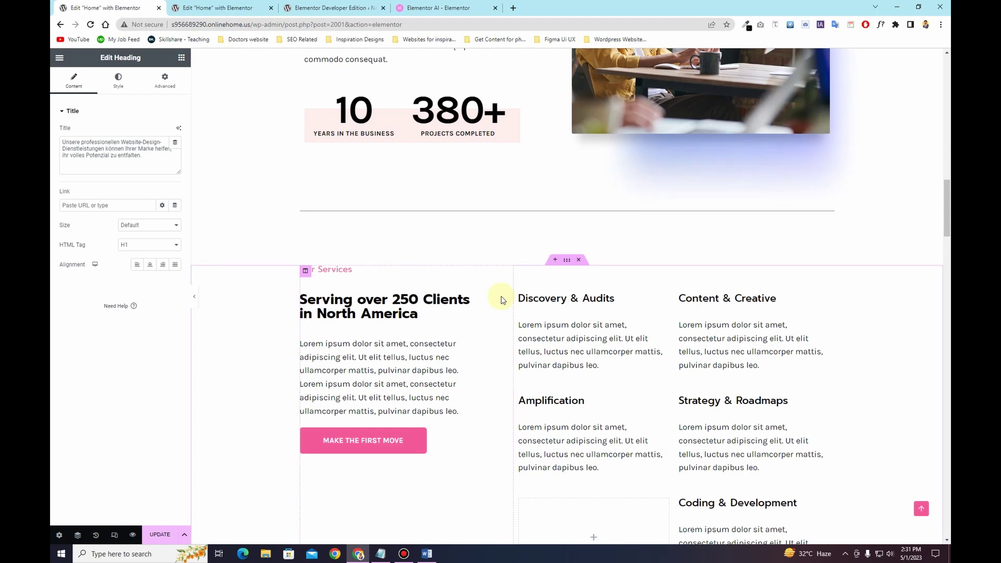
pyautogui.scroll(-6, 502, 300)
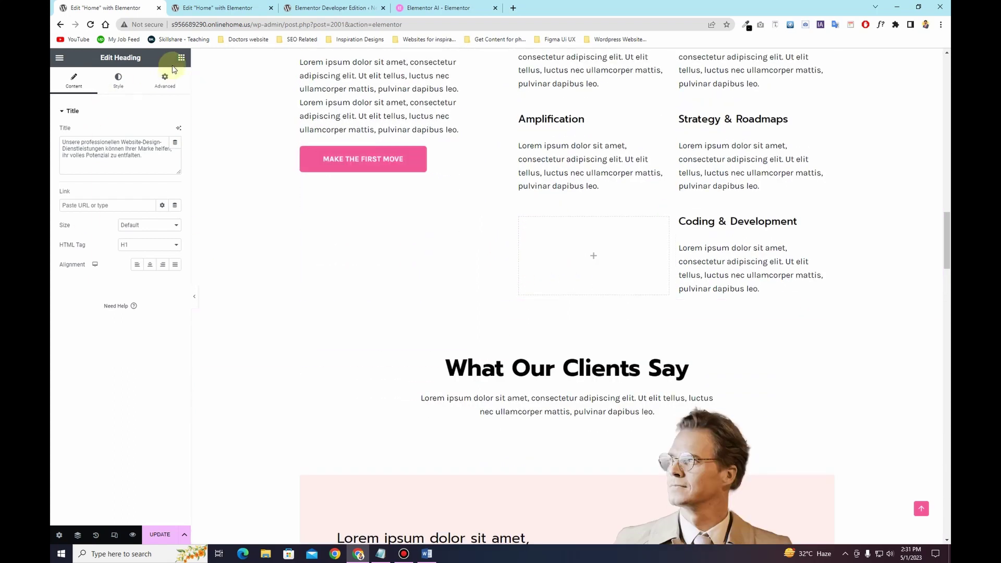
# - Add an HTML widget to the empty column beside Coding & Development
pyautogui.click(181, 58)
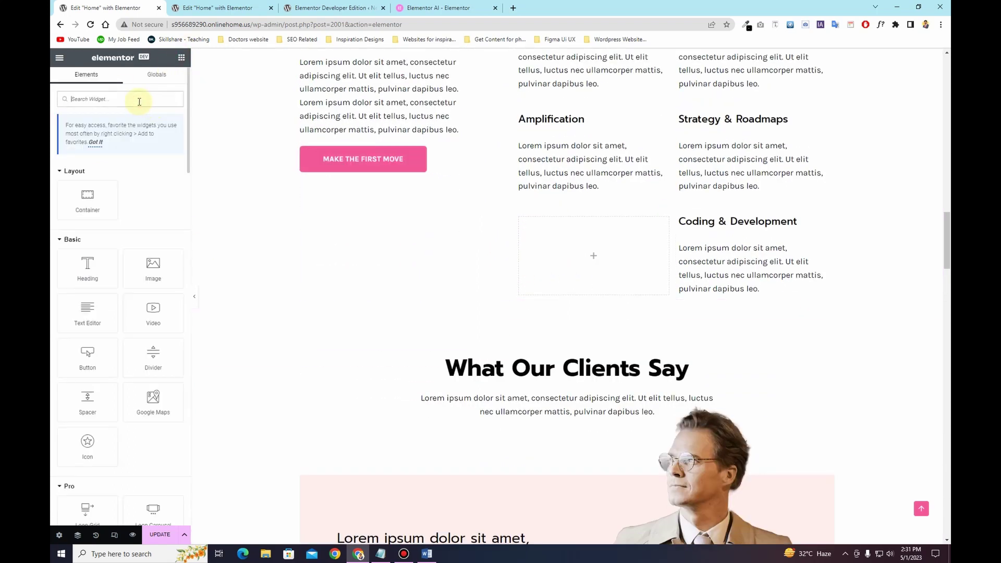
pyautogui.write('html')
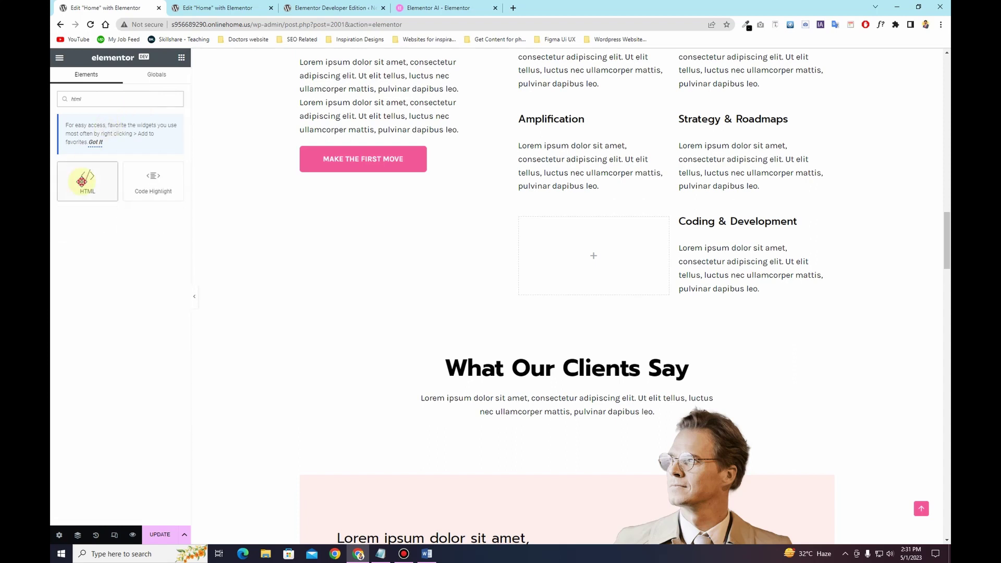
pyautogui.moveTo(82, 181); pyautogui.dragTo(579, 251)
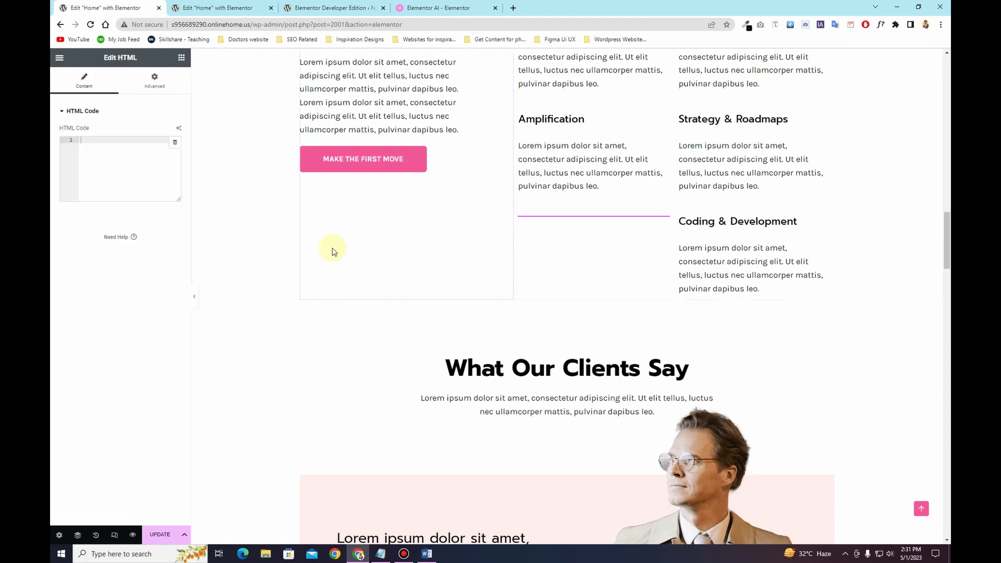
# - Generate AI code for the HTML widget from the suggested prompt "HTML code that embeds the following PDF into a webpage: link to PDF"
pyautogui.click(180, 131)
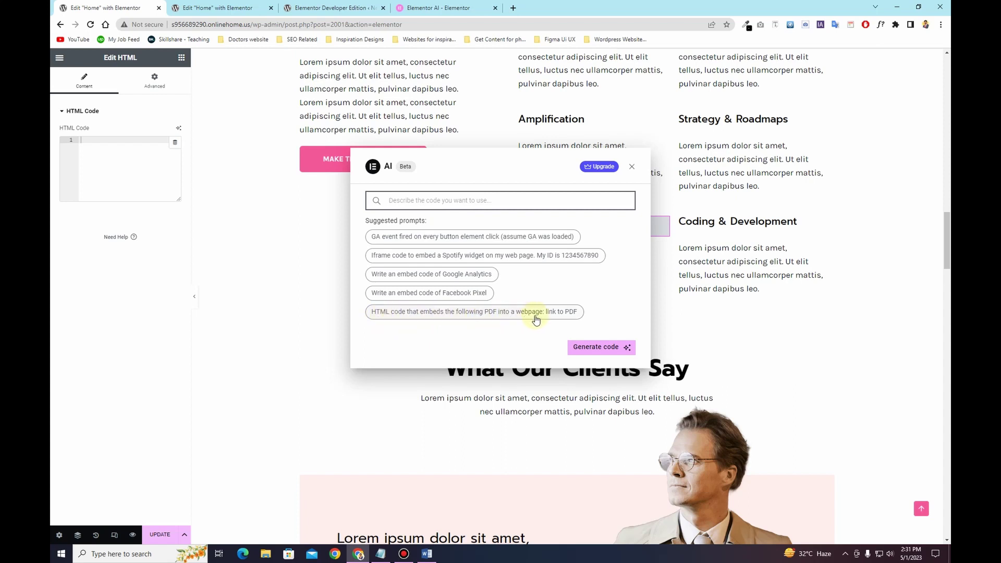
pyautogui.click(553, 313)
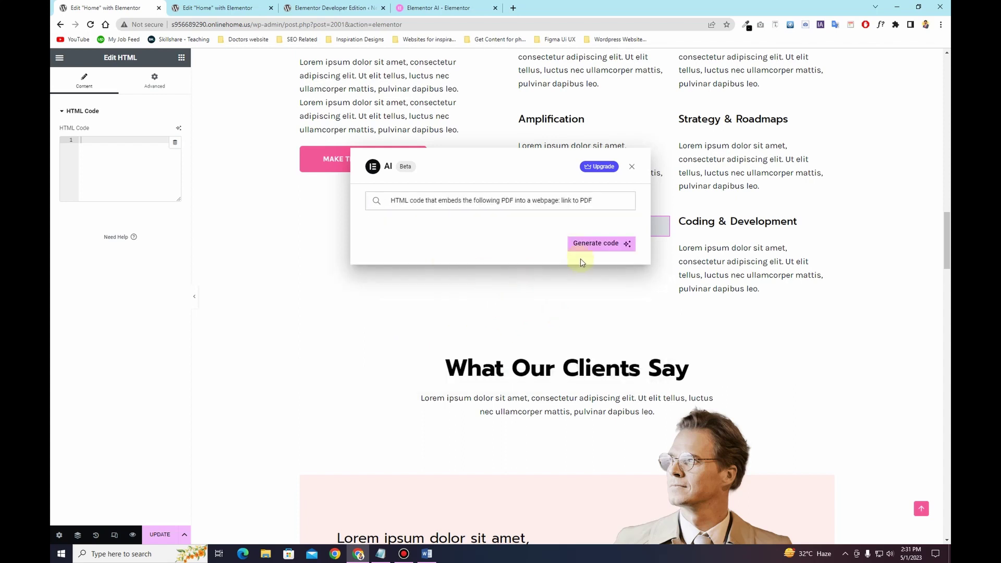
pyautogui.click(608, 252)
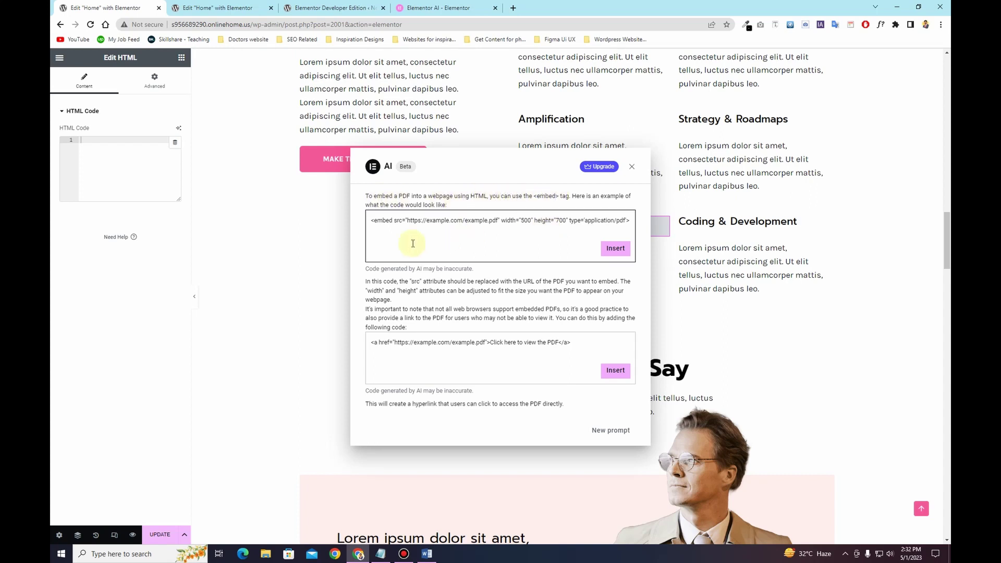
# - Review the source URL and type attribute in the generated PDF embed code and insert that code into the HTML widget
pyautogui.moveTo(408, 221); pyautogui.dragTo(499, 220)
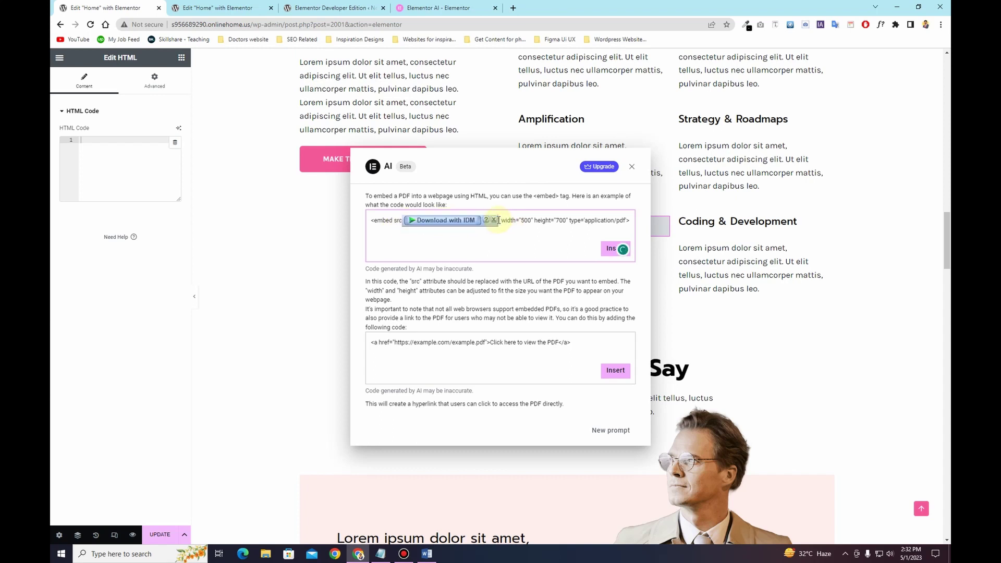
pyautogui.click(508, 220)
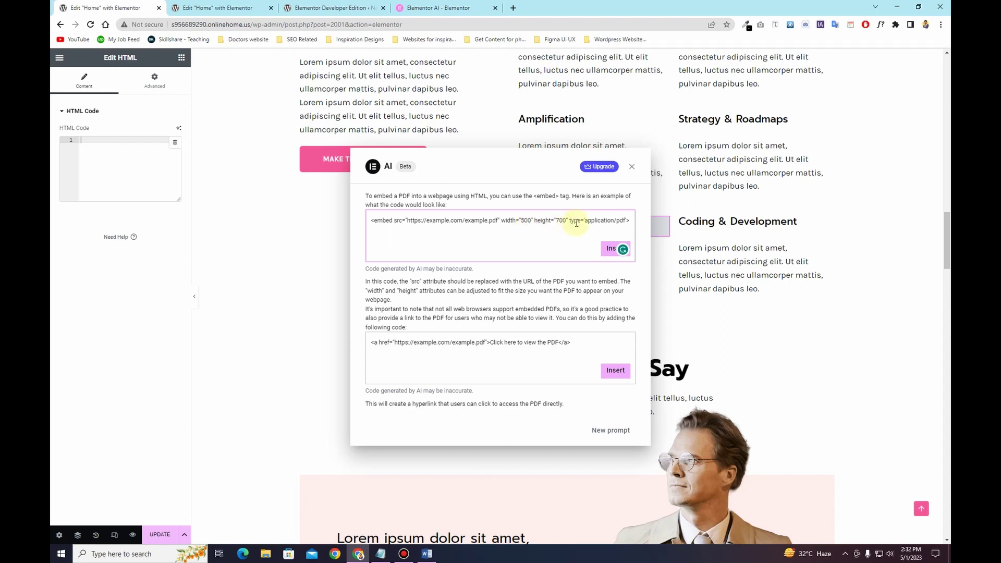
pyautogui.moveTo(571, 221); pyautogui.dragTo(627, 221)
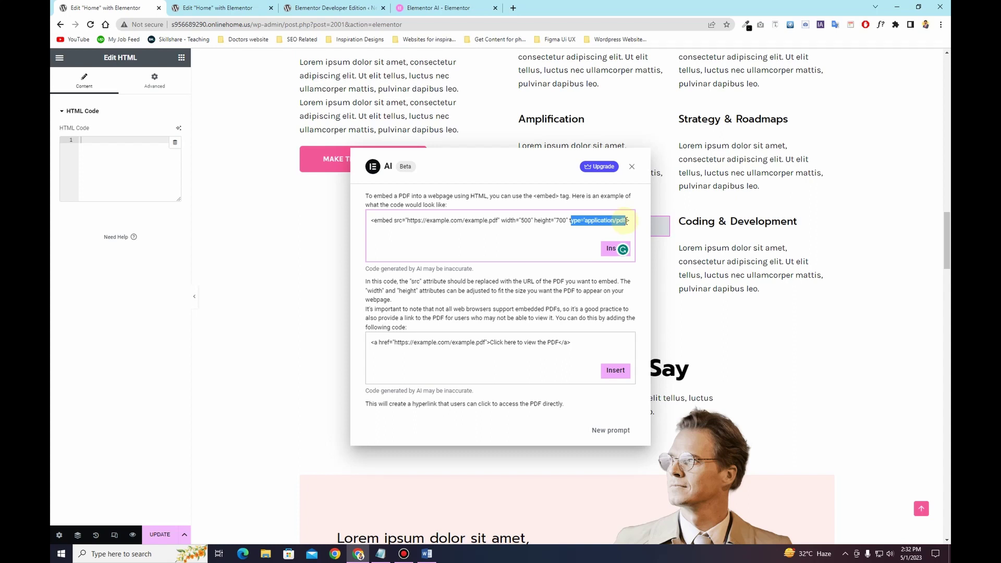
pyautogui.click(384, 302)
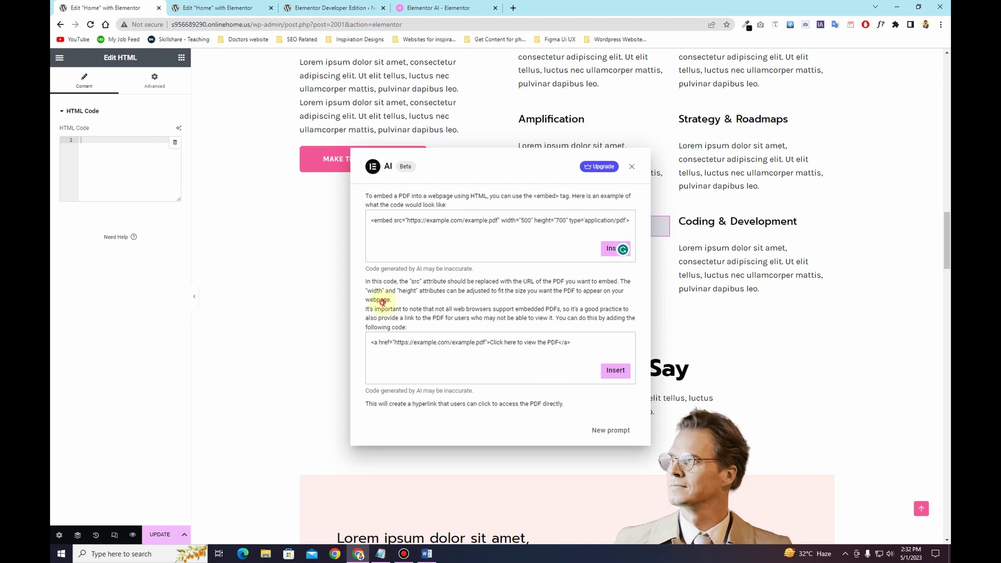
pyautogui.moveTo(623, 221); pyautogui.dragTo(371, 219)
pyautogui.click(426, 317)
pyautogui.click(488, 352)
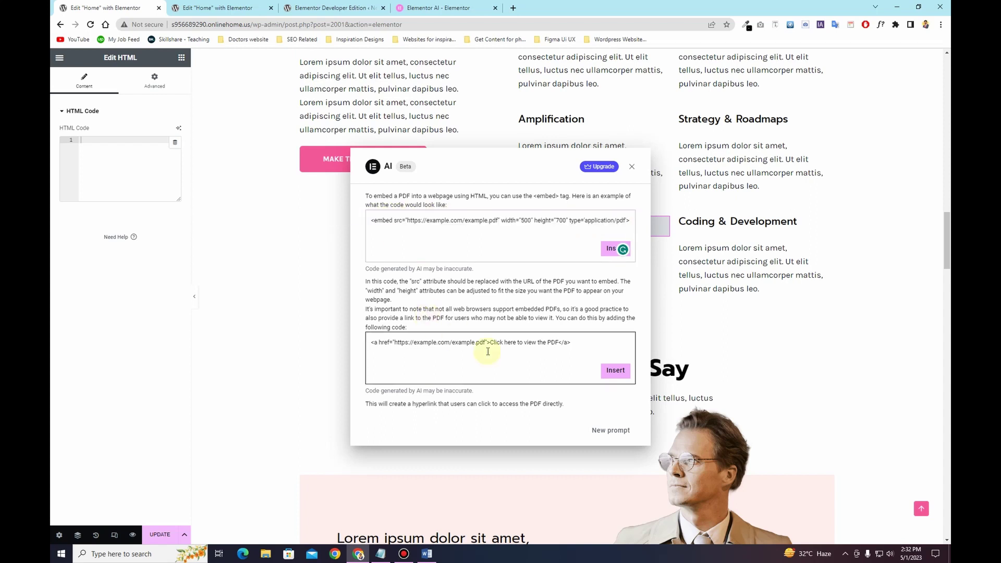
pyautogui.click(608, 250)
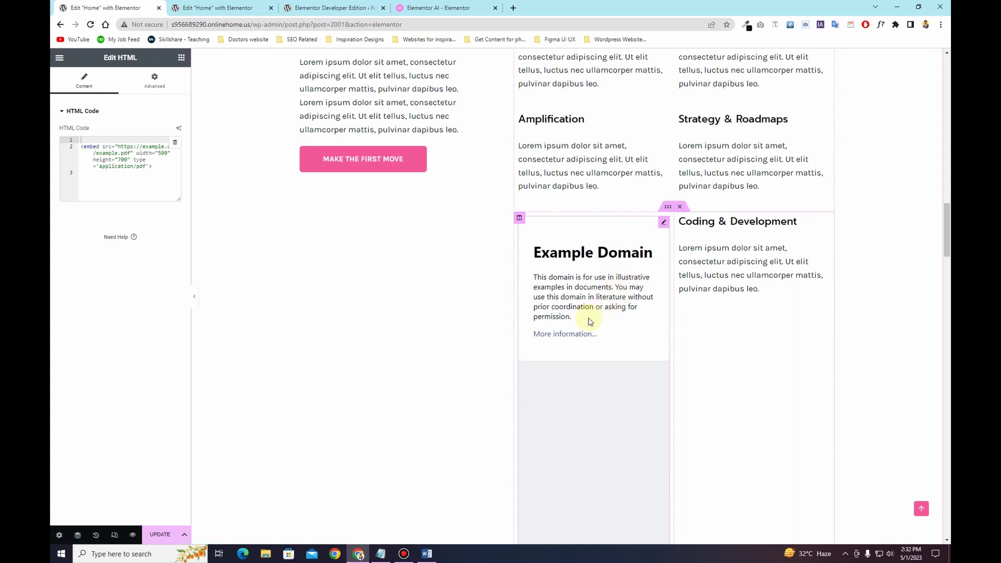
# - Examine the embedded PDF area on the page and the placeholder source URL in the widget's HTML code
pyautogui.scroll(-5, 587, 320)
pyautogui.scroll(5, 591, 325)
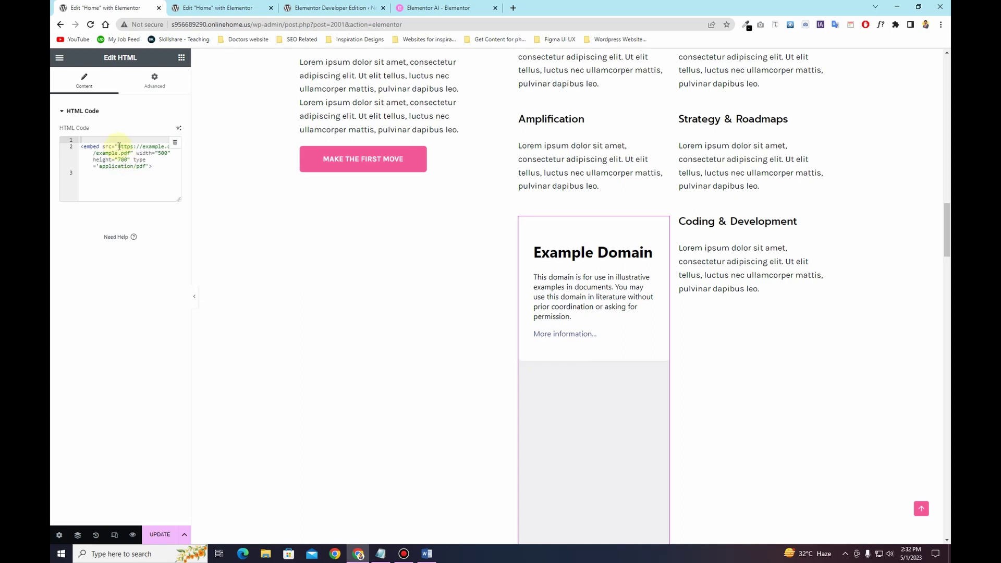
pyautogui.moveTo(119, 146); pyautogui.dragTo(130, 153)
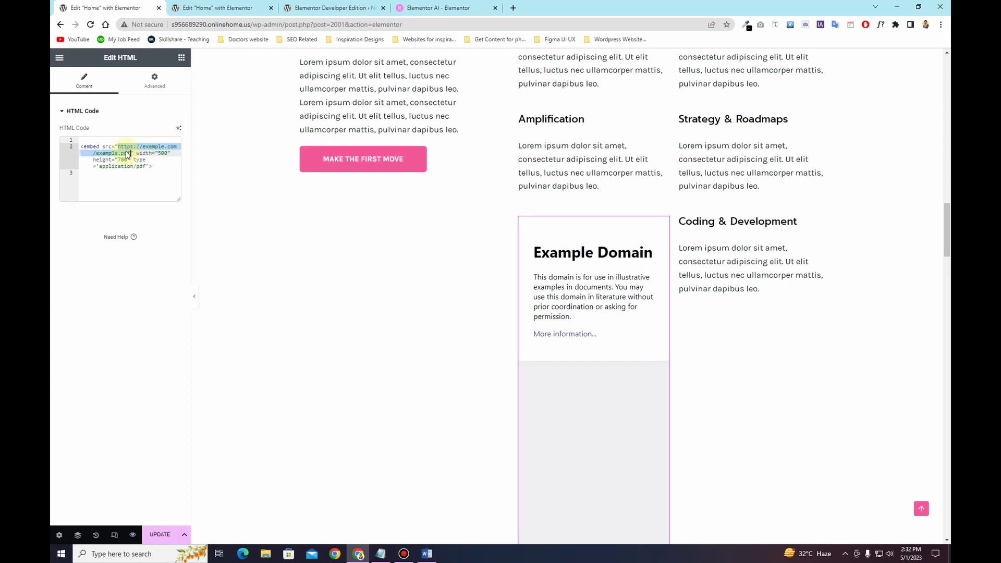
pyautogui.scroll(-5, 628, 281)
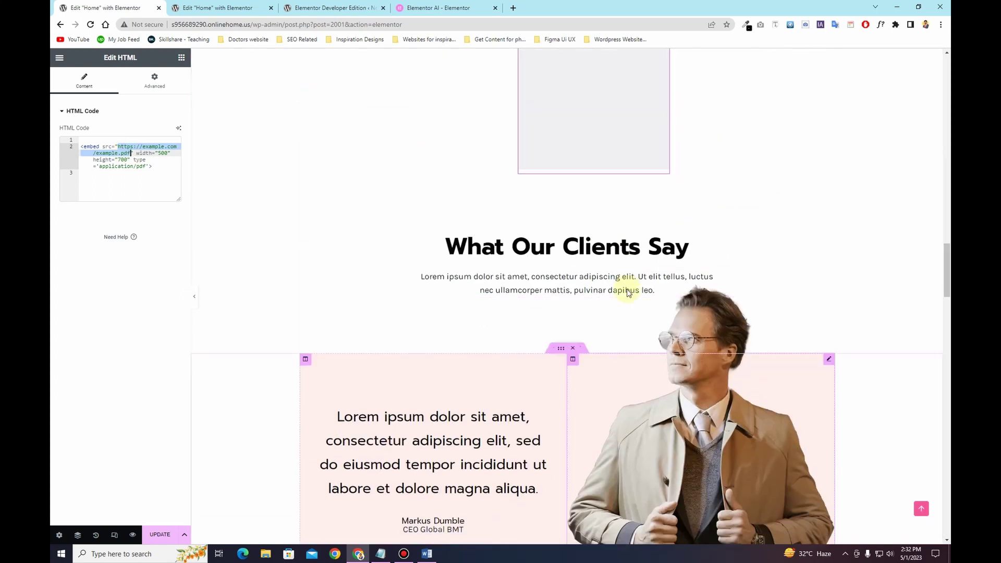
pyautogui.scroll(5, 631, 290)
pyautogui.scroll(-10, 628, 293)
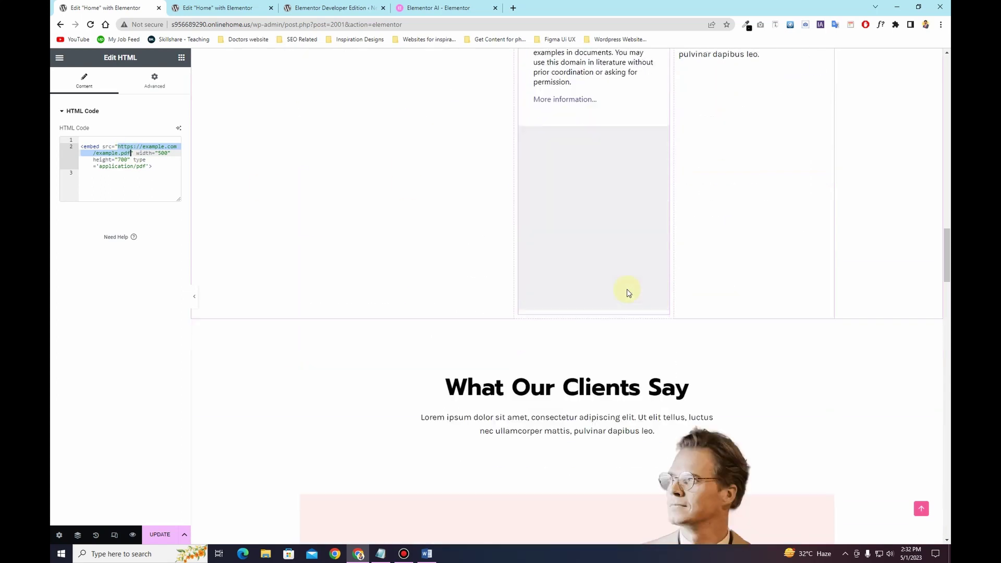
pyautogui.scroll(15, 628, 293)
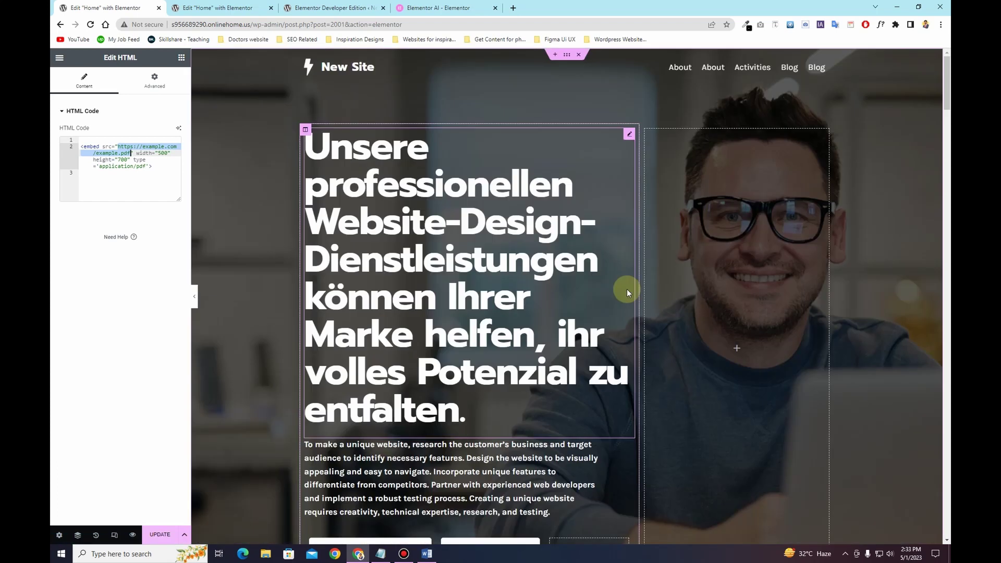
pyautogui.click(80, 146)
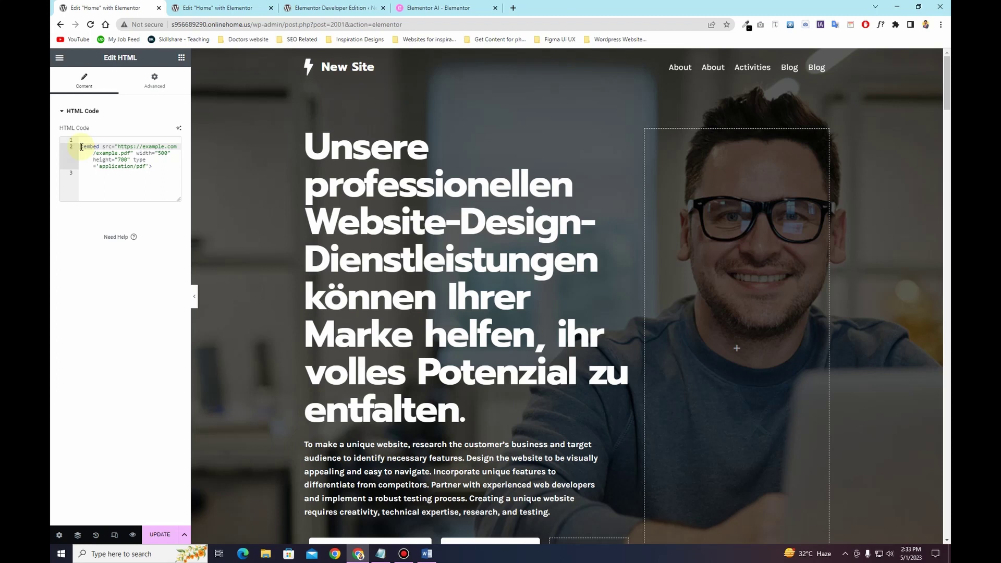
# - View the content settings of the About us image carousel and of the man's image under What Our Clients Say
pyautogui.scroll(-15, 697, 226)
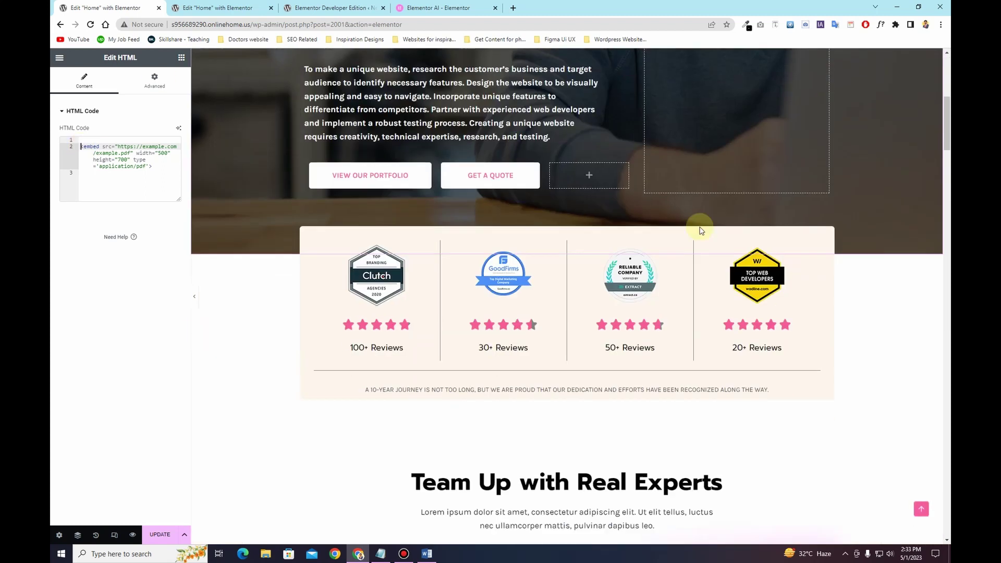
pyautogui.click(698, 254)
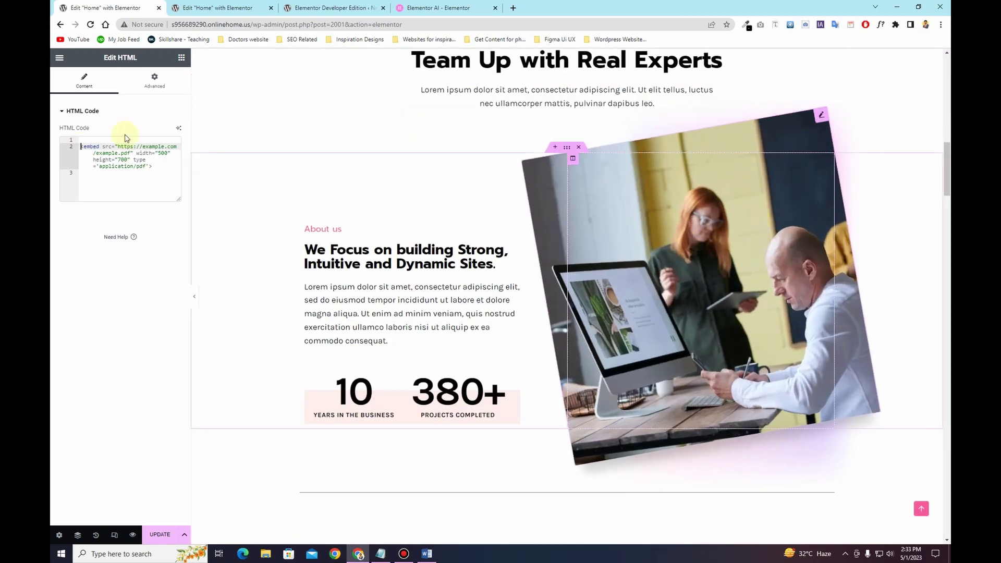
pyautogui.click(69, 82)
pyautogui.scroll(-15, 358, 332)
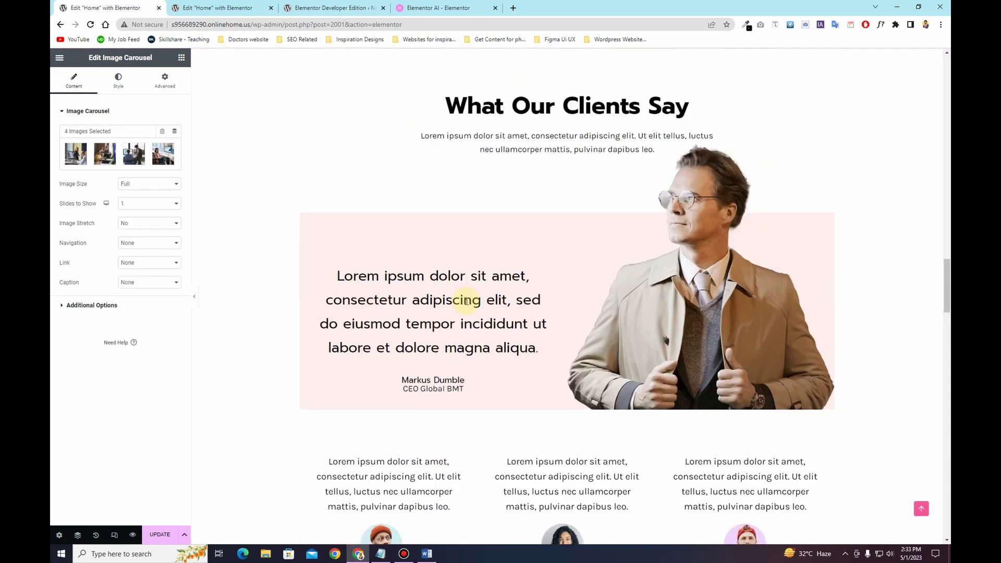
pyautogui.click(691, 274)
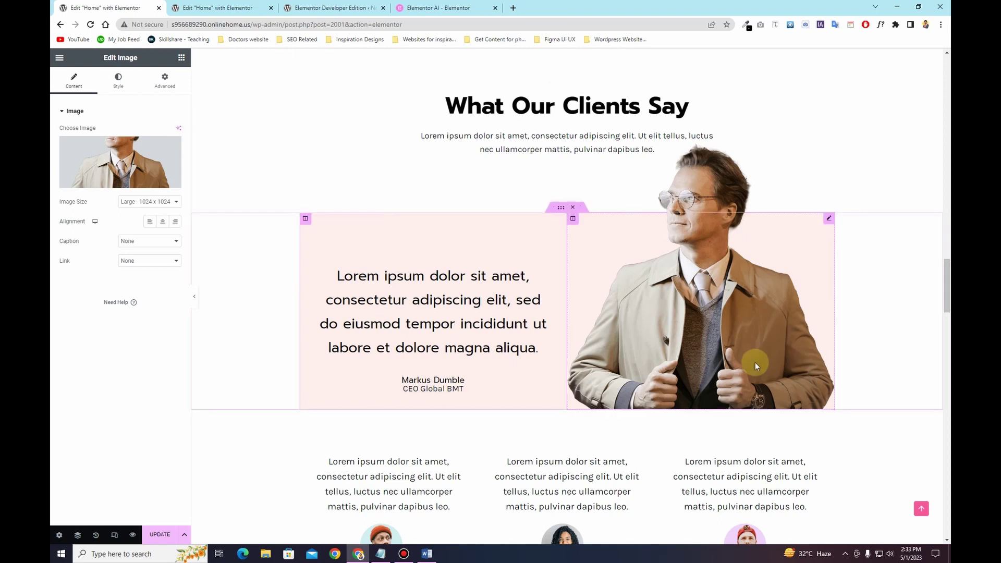
# - Switch to the Elementor AI product page and examine its web address
pyautogui.click(439, 8)
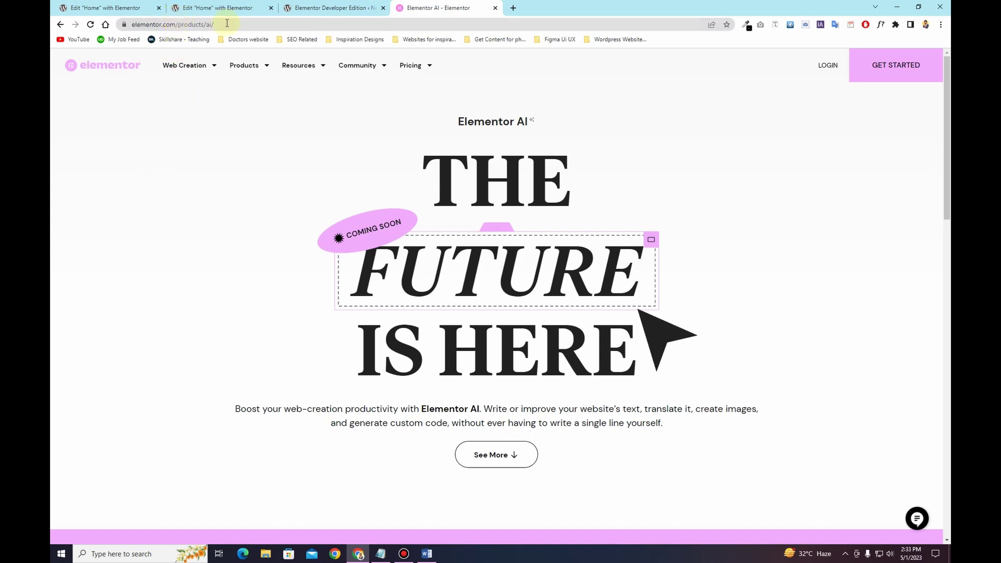
pyautogui.moveTo(231, 25); pyautogui.dragTo(134, 25)
pyautogui.click(256, 189)
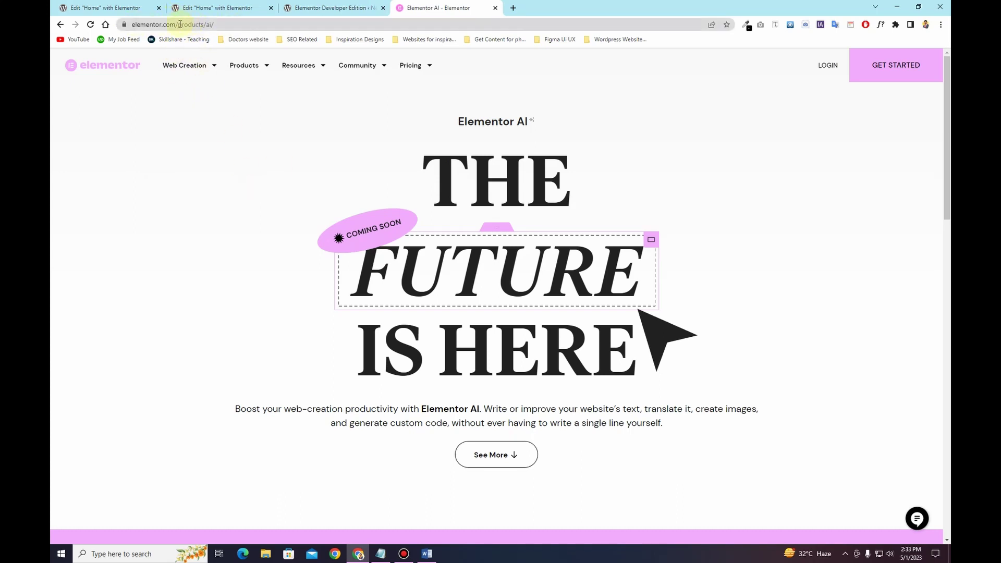
pyautogui.moveTo(179, 24); pyautogui.dragTo(202, 25)
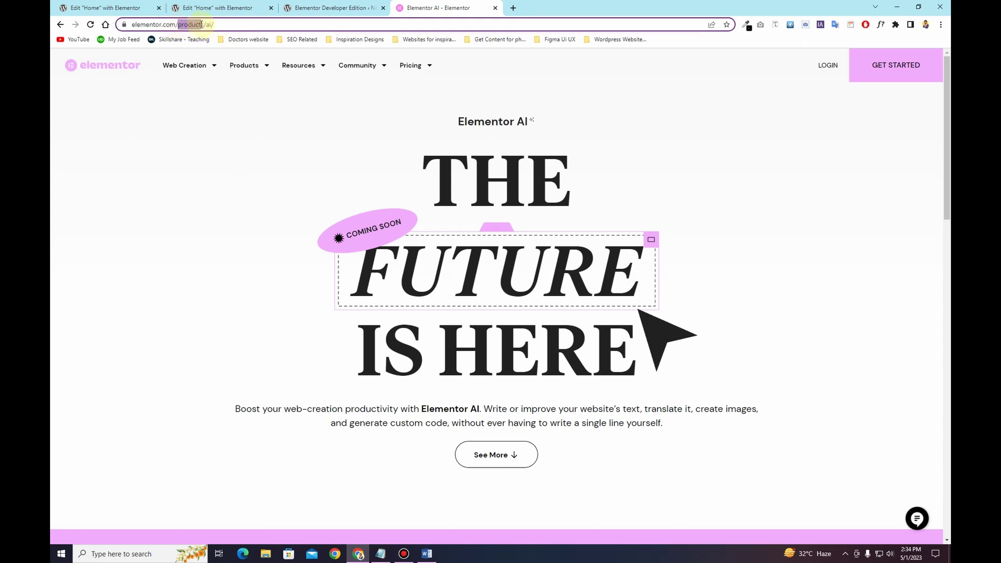
# - In the second Home editor tab, view the AI text options for the hero heading's title and close them without changes
pyautogui.click(211, 8)
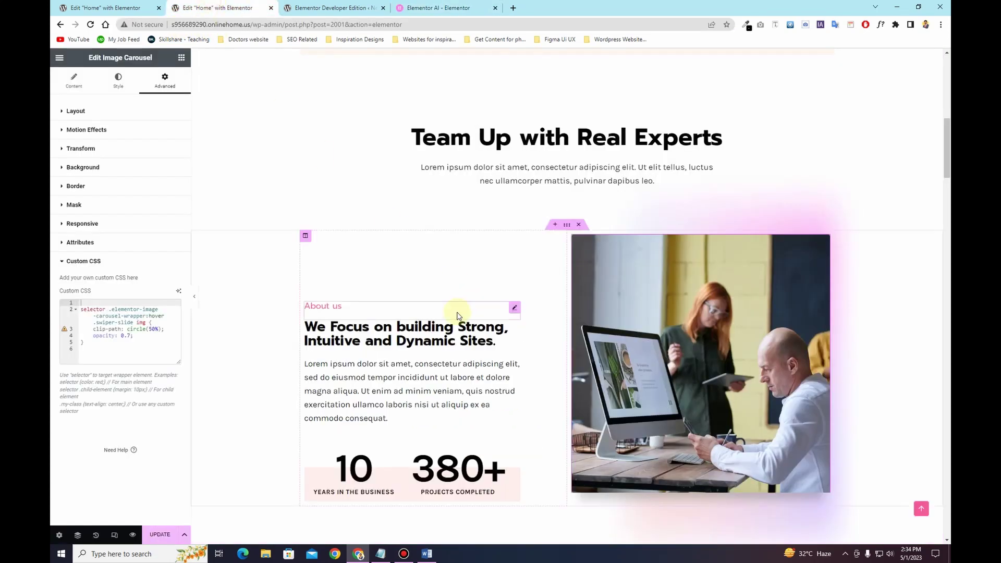
pyautogui.scroll(10, 458, 313)
pyautogui.click(396, 250)
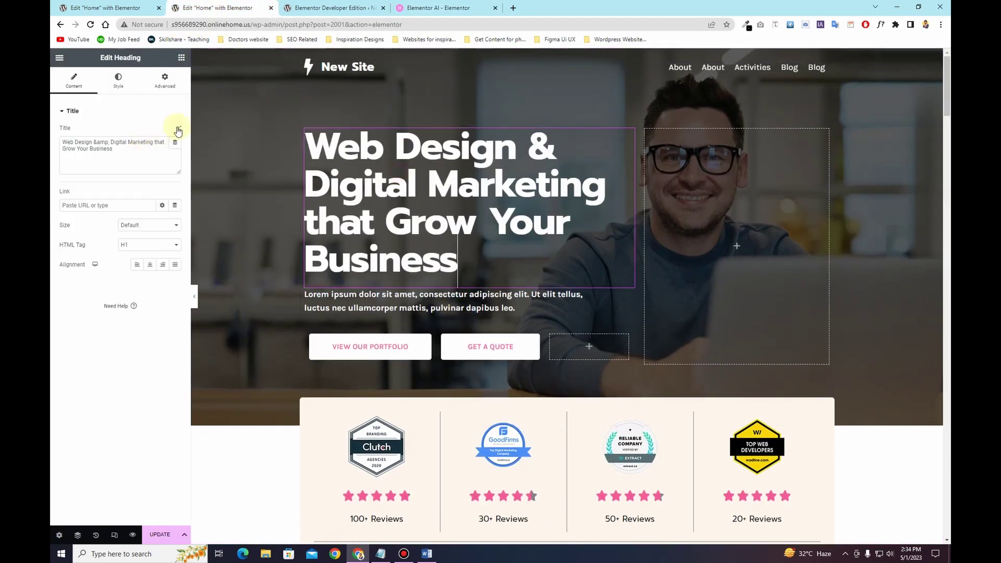
pyautogui.click(179, 128)
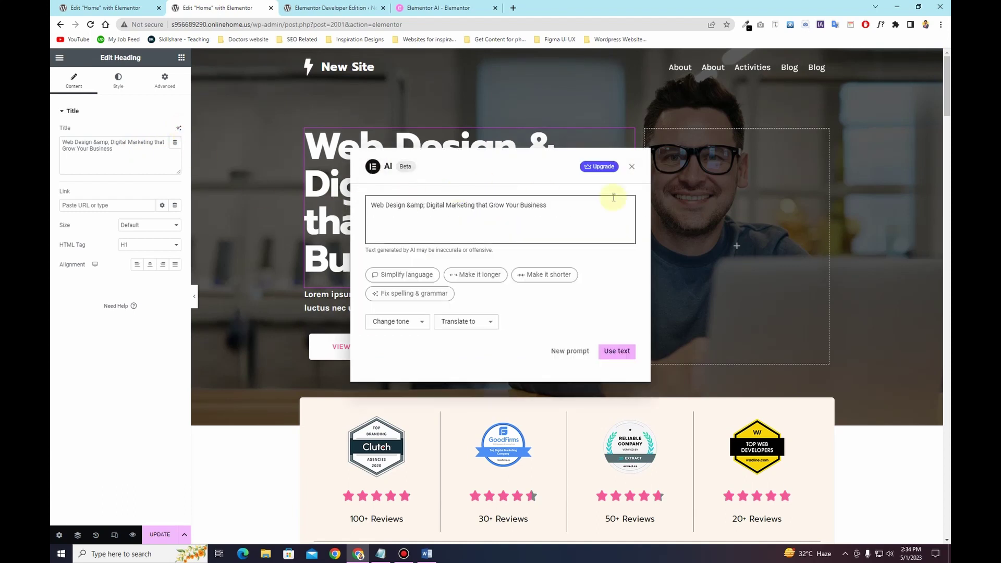
pyautogui.moveTo(600, 171)
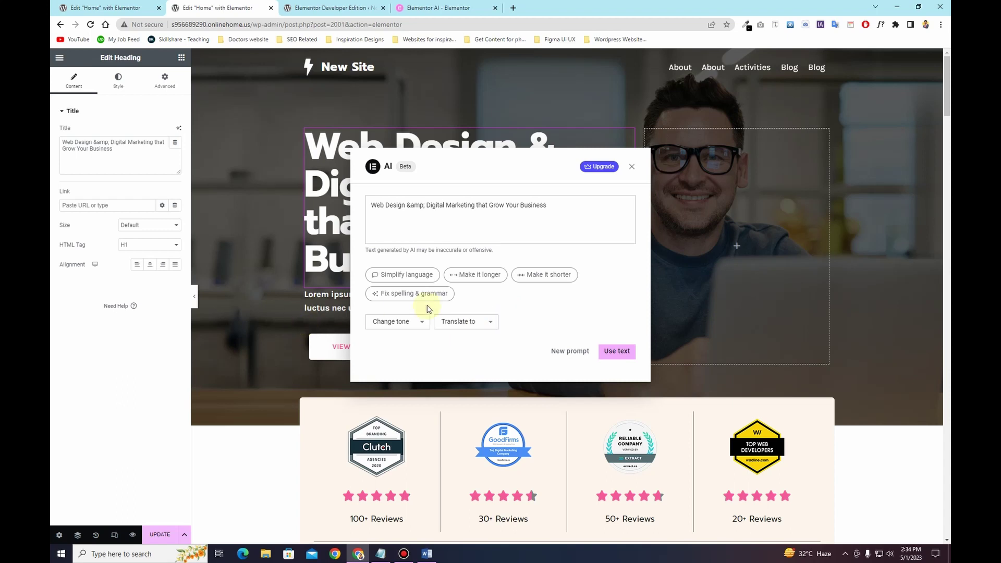
pyautogui.click(632, 166)
pyautogui.scroll(-5, 597, 283)
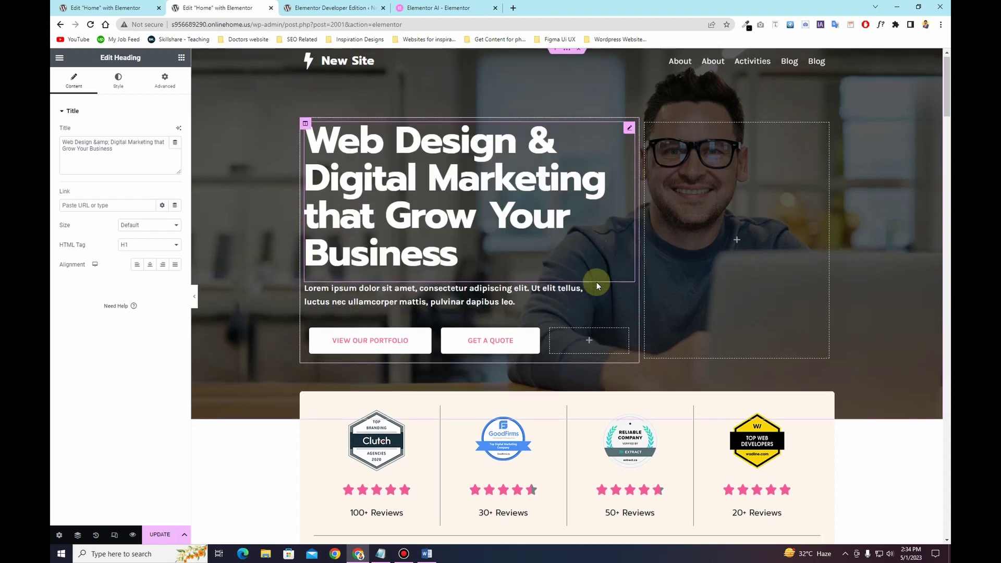
pyautogui.scroll(-6, 597, 286)
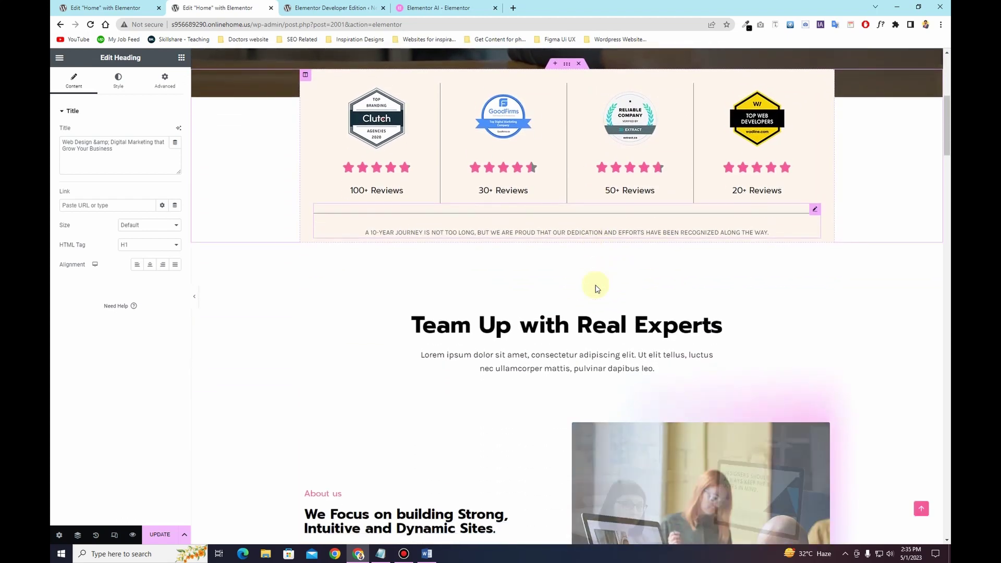
pyautogui.scroll(-3, 595, 285)
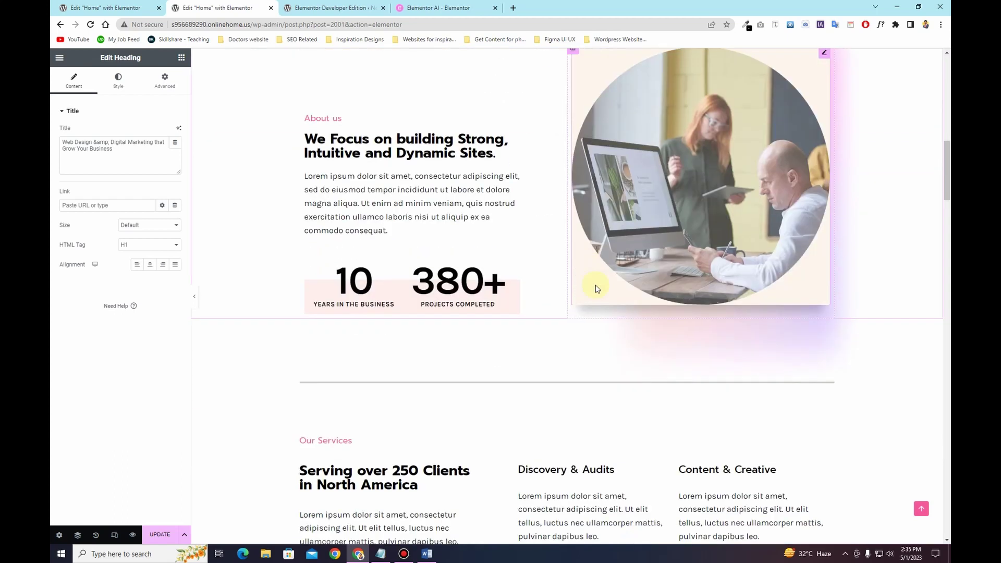